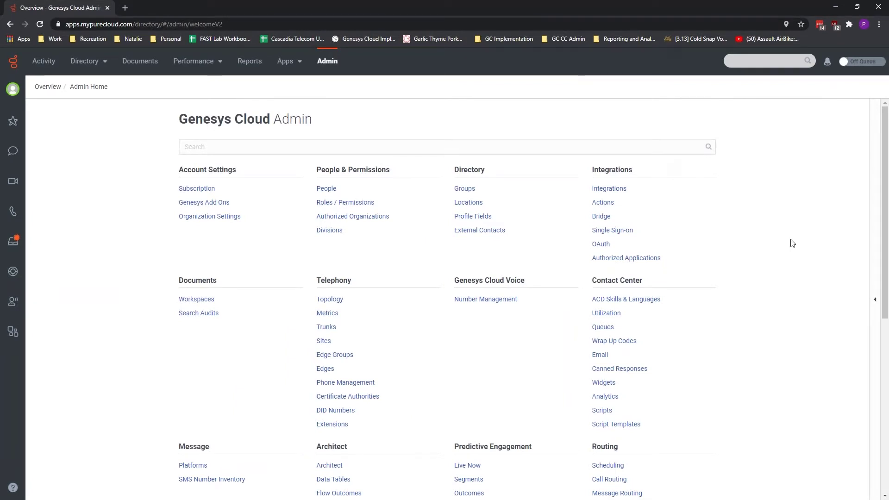
Go full screen and open Routing > Scheduling by searching 'sched' in Admin.
{"action": "key", "text": "F11"}
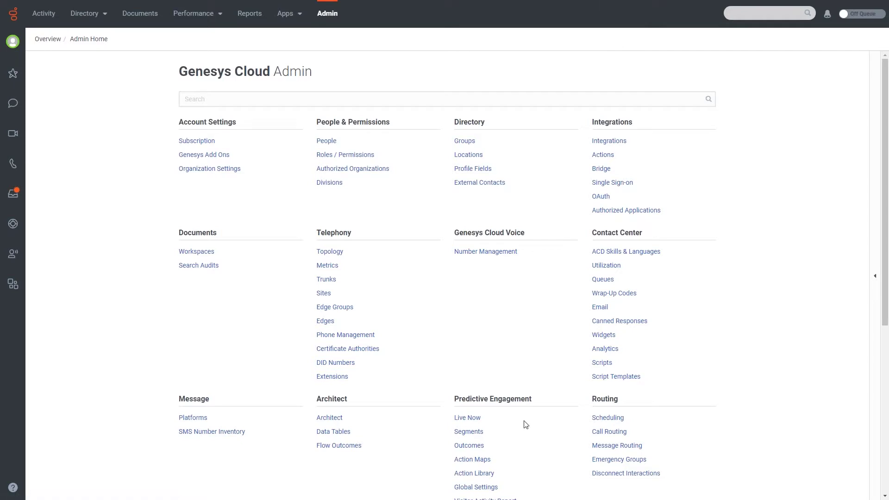
{"action": "left_click", "coordinate": [190, 98]}
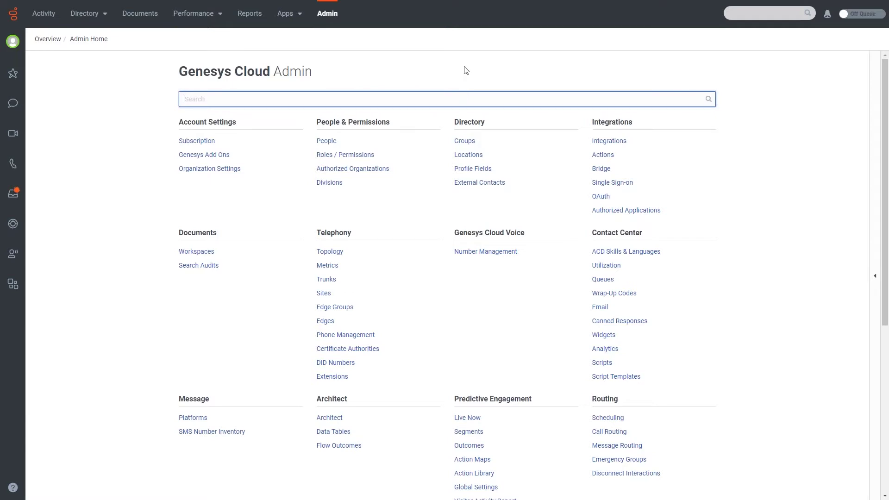
{"action": "type", "text": "sched"}
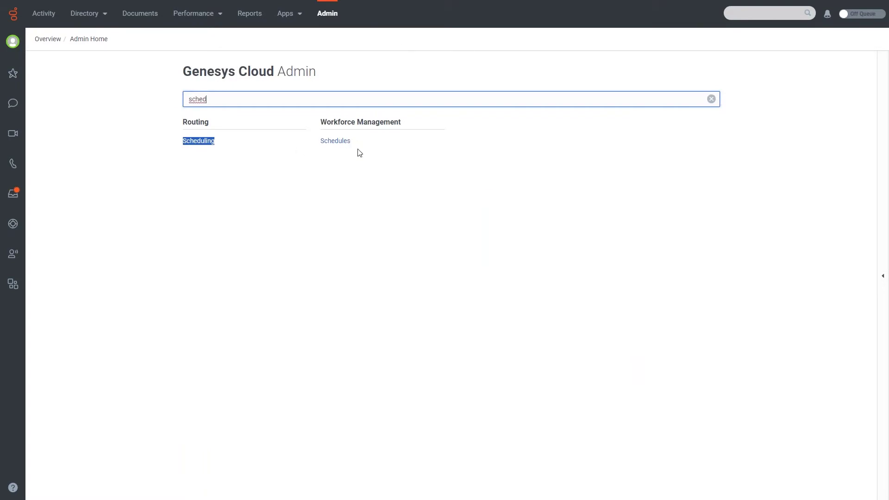
{"action": "left_click", "coordinate": [256, 166]}
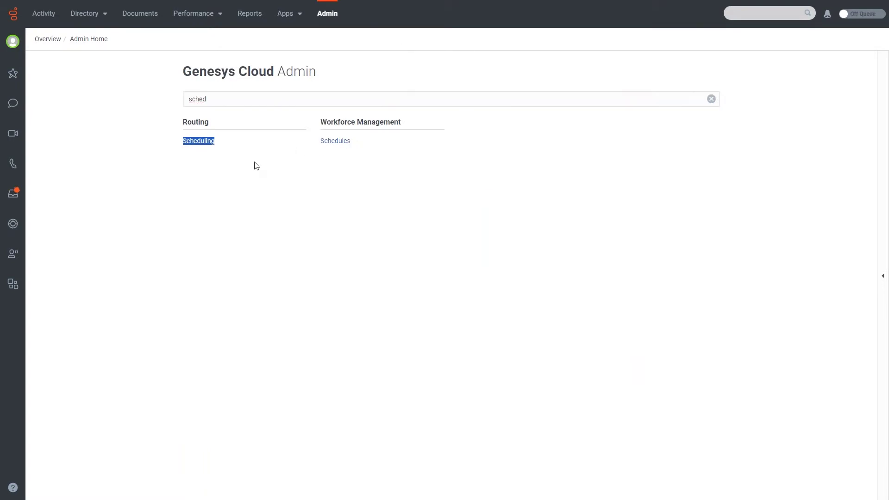
{"action": "left_click", "coordinate": [199, 142]}
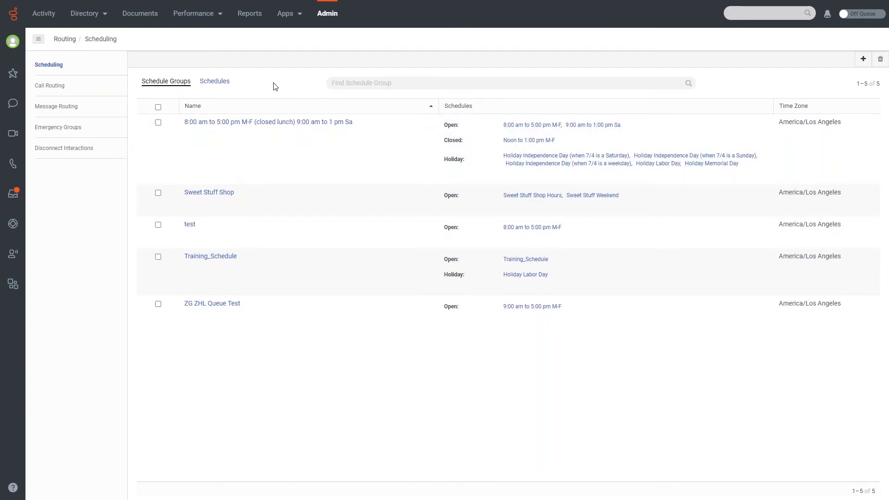
Switch the Scheduling page to the Schedules tab to list individual schedules.
{"action": "left_click", "coordinate": [224, 88]}
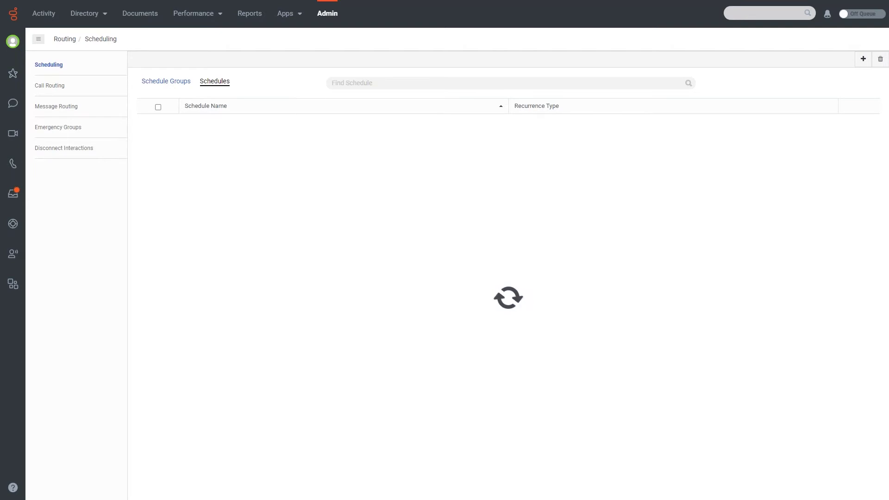
Reload the Scheduling page so all 15 schedules appear.
{"action": "right_click", "coordinate": [298, 85]}
{"action": "left_click", "coordinate": [328, 127]}
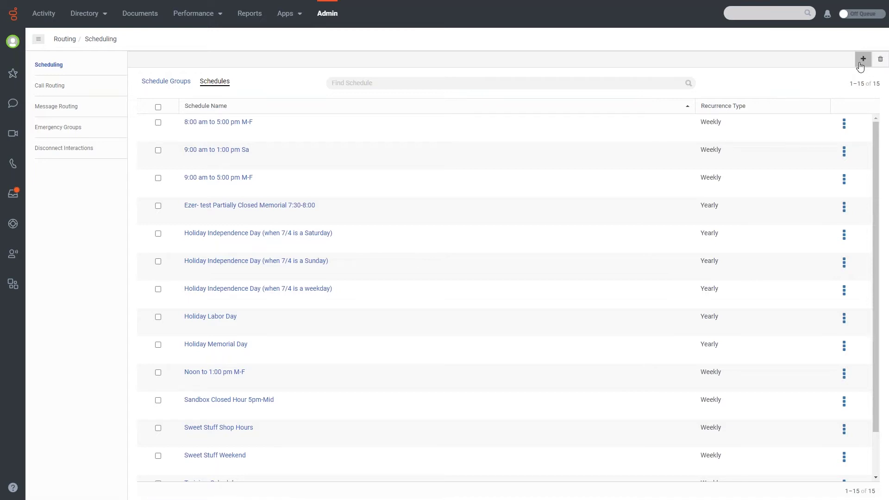
Add a new schedule named 'Training Open' and make it a repeating event.
{"action": "left_click", "coordinate": [860, 66]}
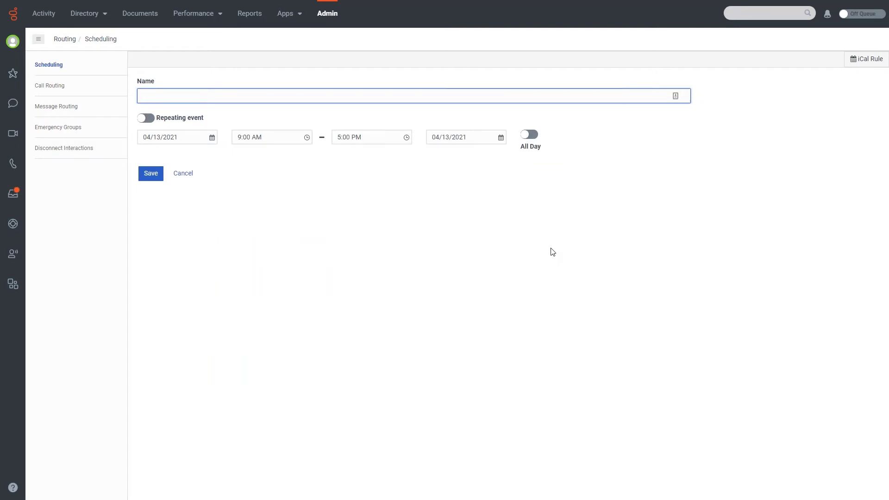
{"action": "type", "text": "Training Open"}
{"action": "left_click", "coordinate": [147, 120]}
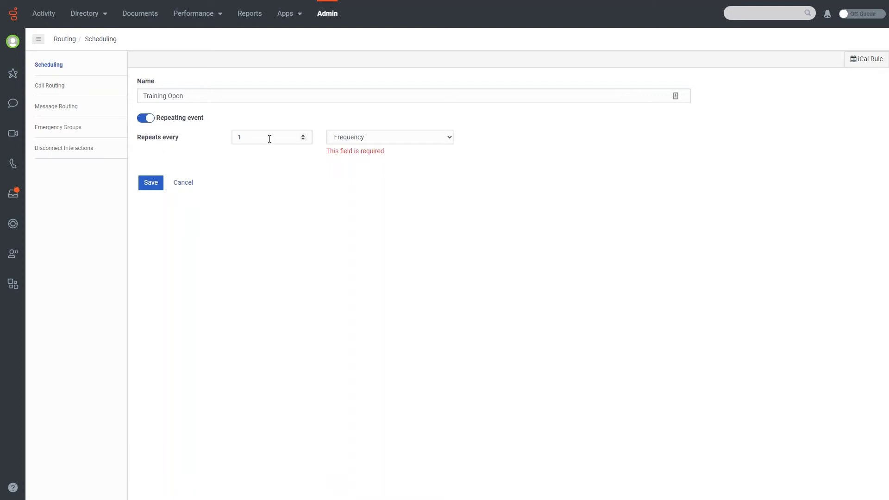
Set Training Open to repeat every 1 year on July 4.
{"action": "key", "text": "Tab"}
{"action": "left_click", "coordinate": [384, 138]}
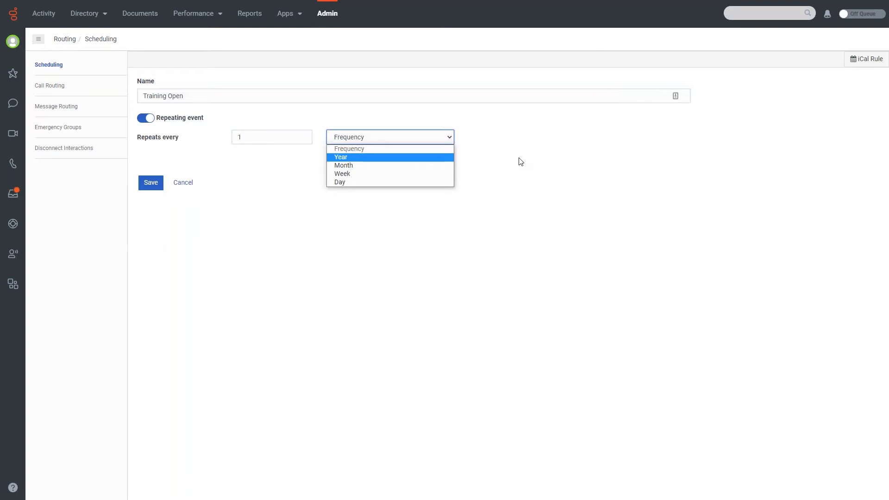
{"action": "left_click", "coordinate": [424, 158]}
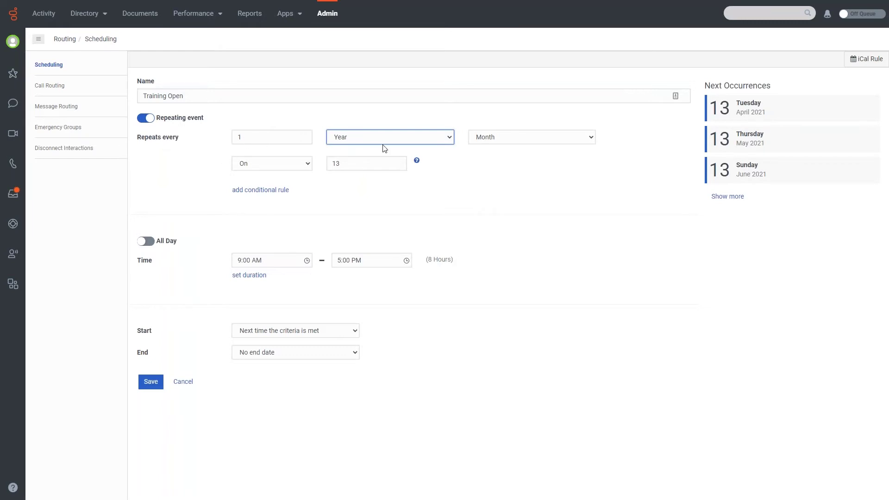
{"action": "left_click", "coordinate": [517, 137]}
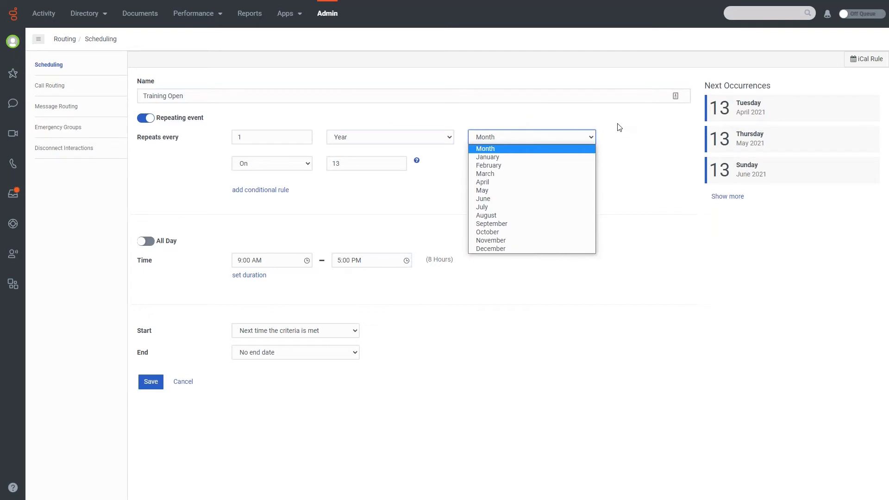
{"action": "left_click", "coordinate": [544, 207]}
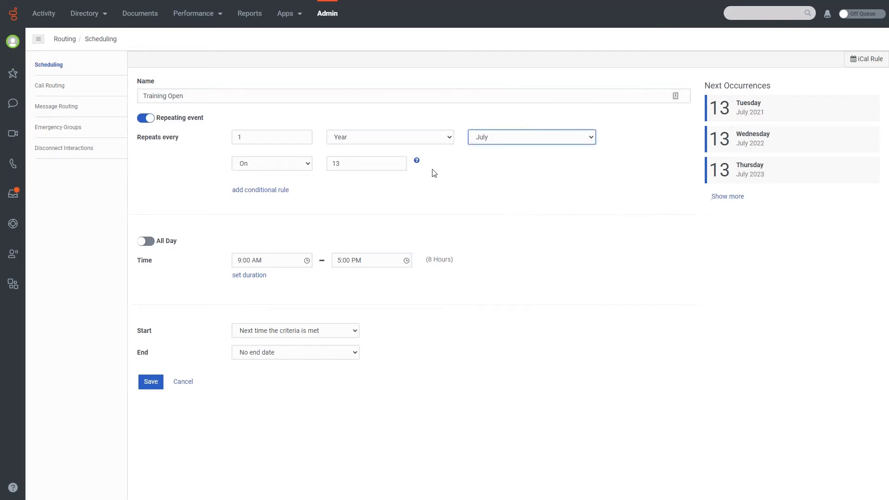
{"action": "left_click", "coordinate": [306, 167]}
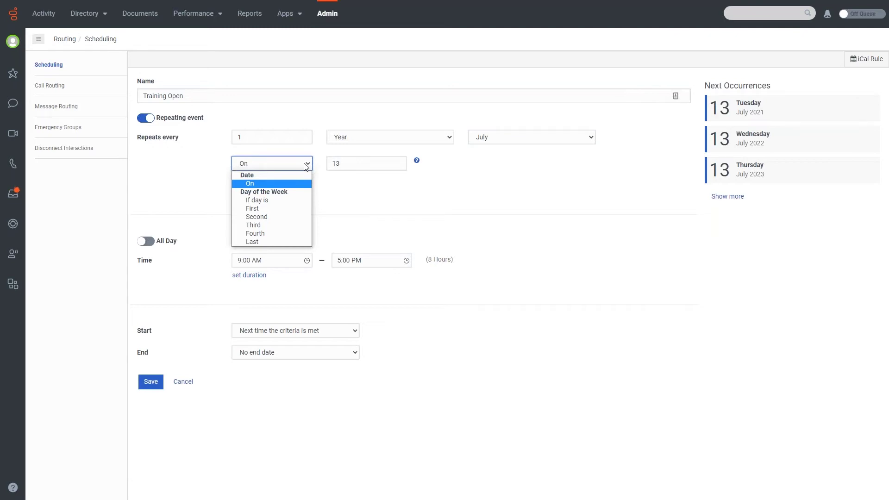
{"action": "left_click", "coordinate": [396, 200]}
{"action": "key", "text": "Tab"}
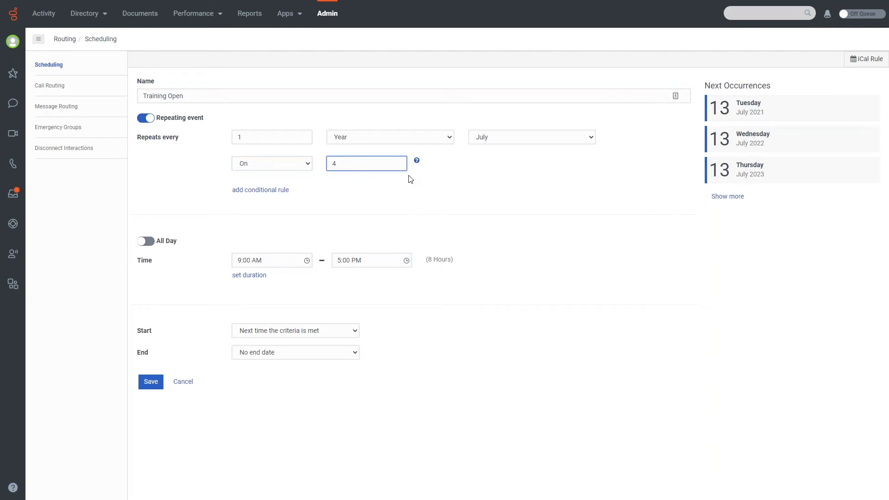
{"action": "left_click", "coordinate": [480, 218]}
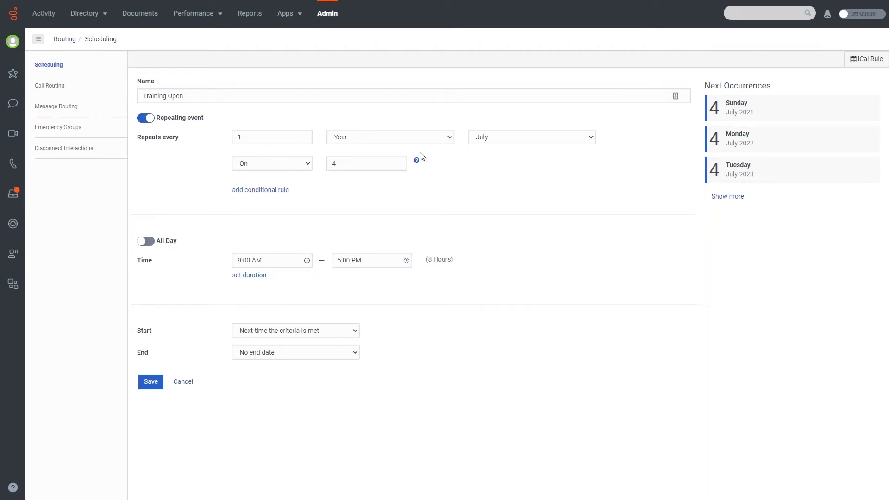
{"action": "left_click", "coordinate": [451, 139]}
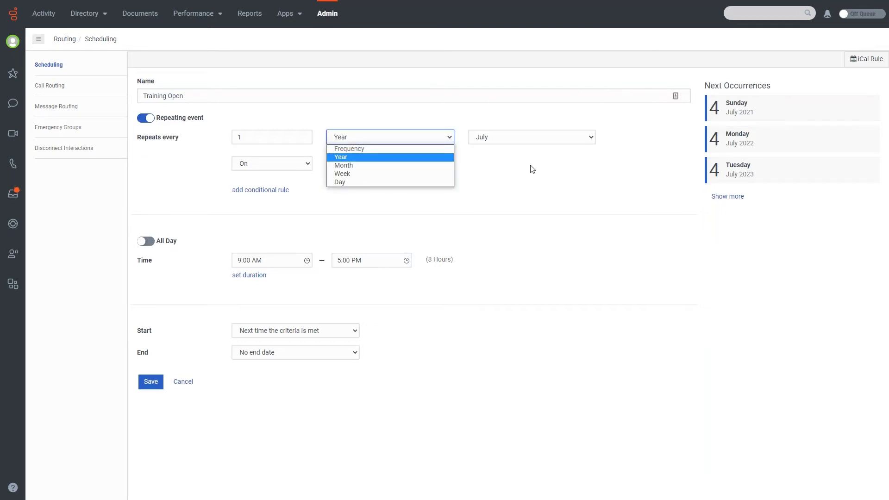
Make Training Open repeat every week on Monday through Friday.
{"action": "left_click", "coordinate": [359, 178]}
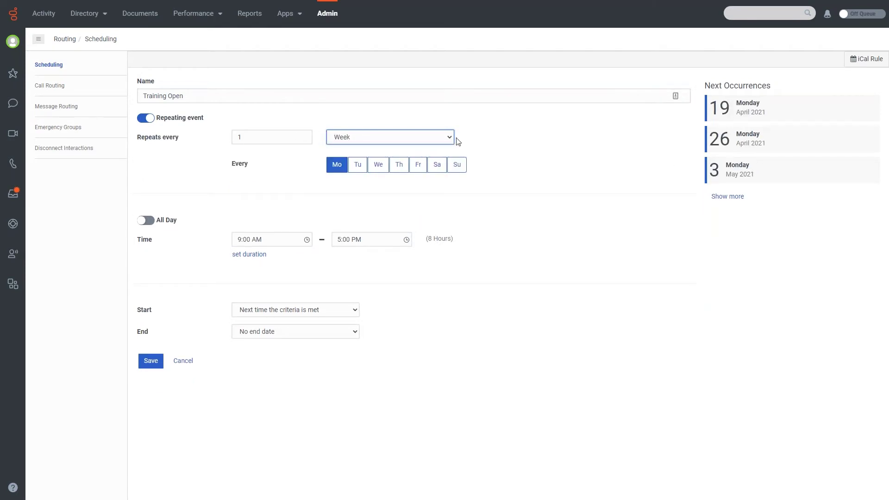
{"action": "left_click", "coordinate": [419, 165]}
{"action": "left_click", "coordinate": [357, 165]}
{"action": "left_click", "coordinate": [378, 165]}
{"action": "left_click", "coordinate": [399, 164]}
{"action": "left_click", "coordinate": [418, 165]}
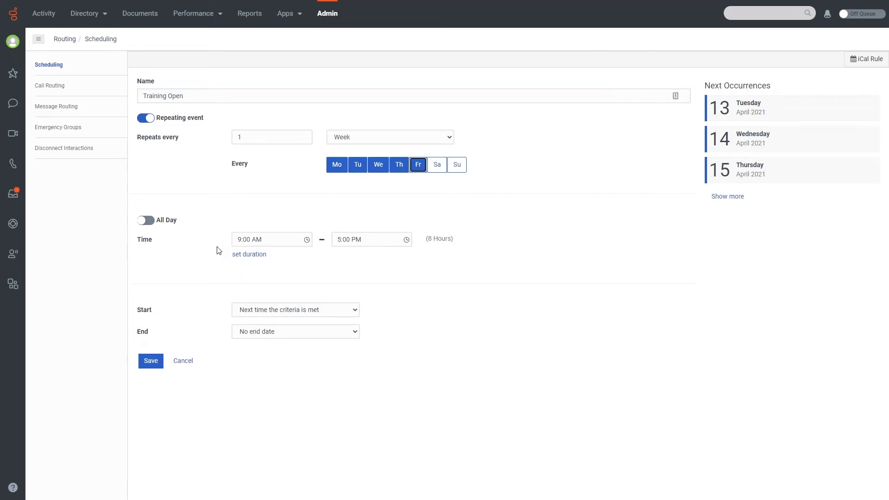
Adjust the start time and try a duration setting before returning to start/end times.
{"action": "left_click", "coordinate": [293, 237]}
{"action": "left_click", "coordinate": [401, 274]}
{"action": "left_click", "coordinate": [239, 240]}
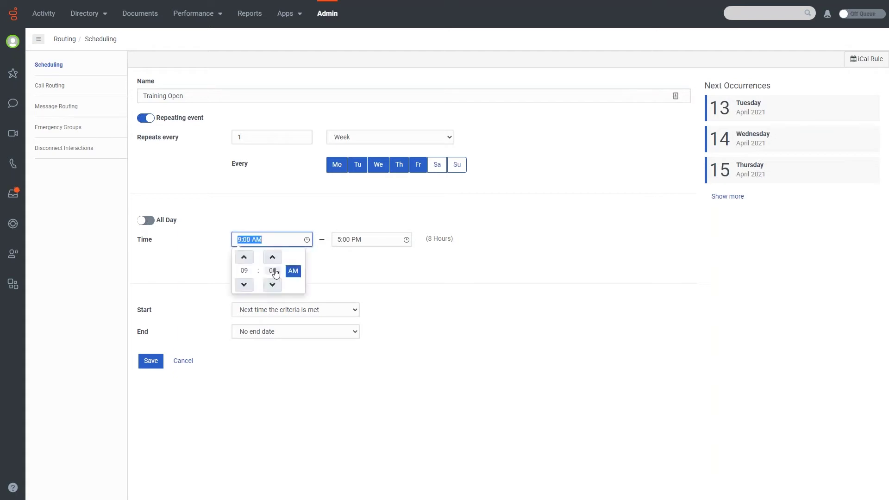
{"action": "left_click", "coordinate": [244, 285]}
{"action": "left_click", "coordinate": [244, 285]}
{"action": "left_click", "coordinate": [369, 273]}
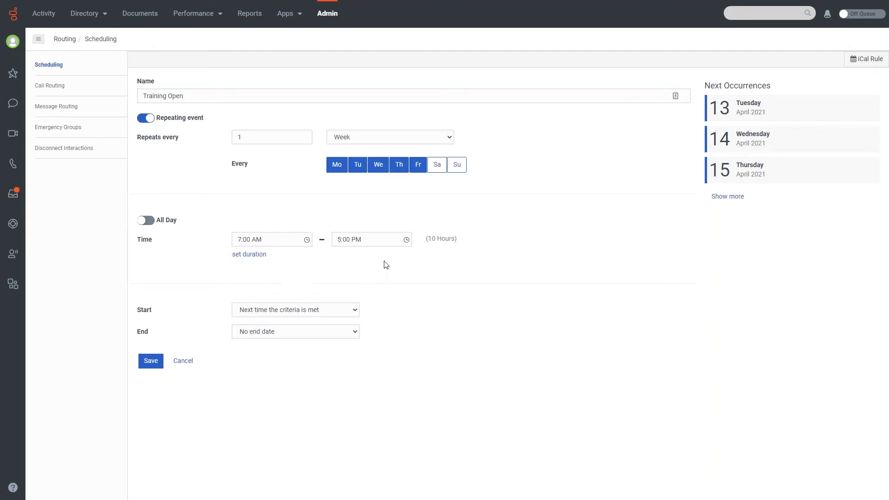
{"action": "left_click_drag", "start_coordinate": [459, 241], "coordinate": [427, 238]}
{"action": "left_click", "coordinate": [501, 241]}
{"action": "left_click", "coordinate": [241, 255]}
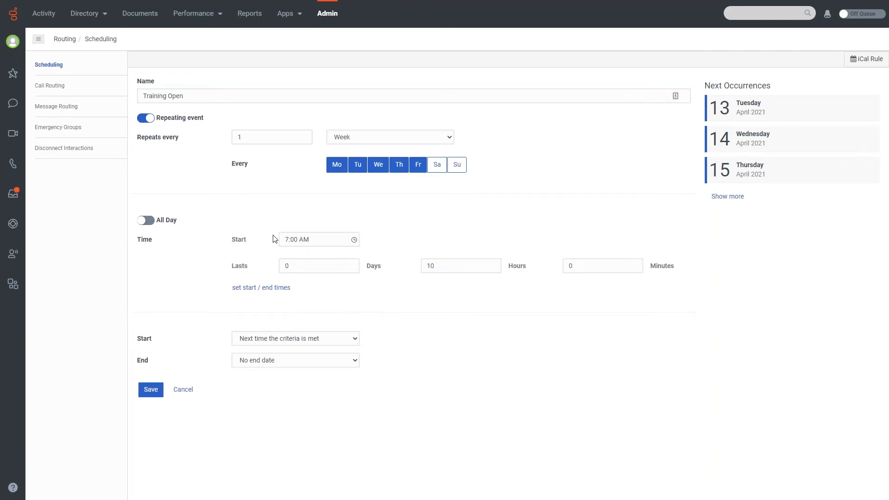
{"action": "left_click", "coordinate": [330, 239]}
{"action": "left_click", "coordinate": [482, 308]}
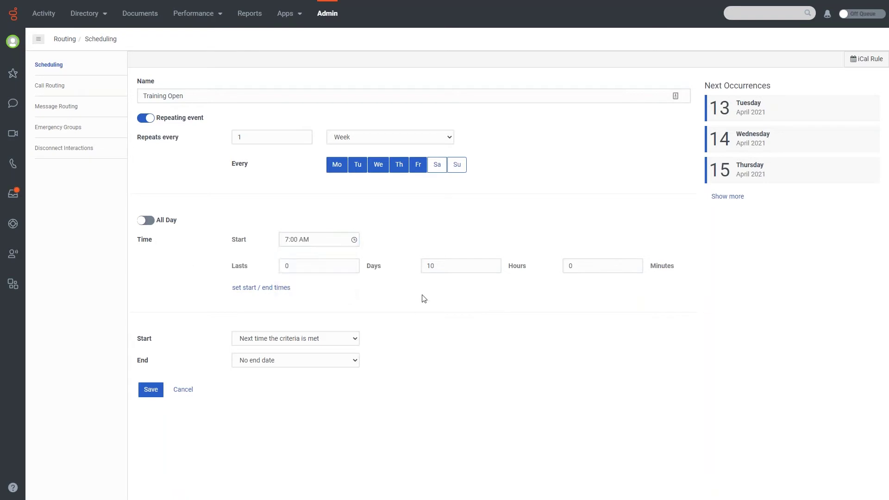
{"action": "left_click", "coordinate": [320, 240]}
{"action": "left_click", "coordinate": [533, 287]}
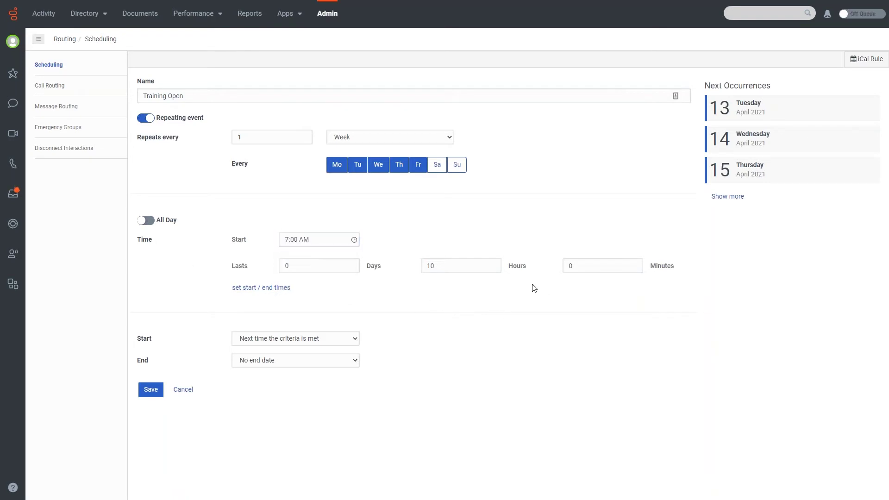
{"action": "double_click", "coordinate": [446, 266]}
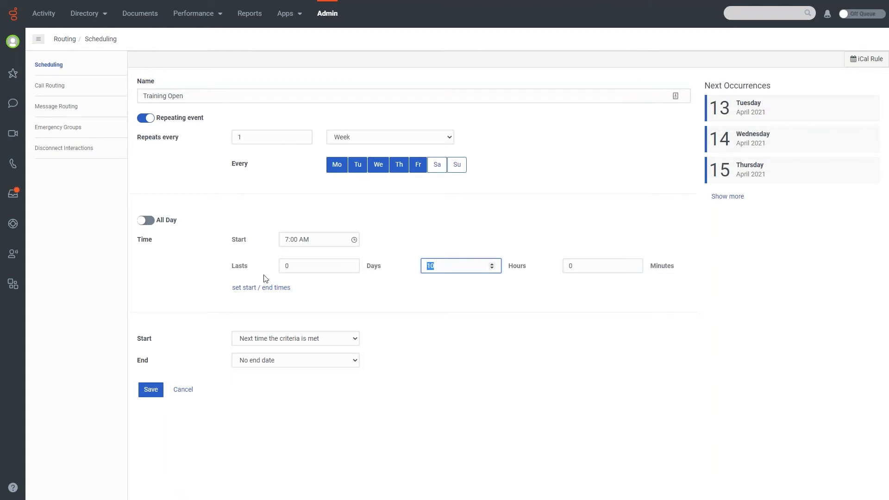
{"action": "left_click", "coordinate": [275, 292]}
{"action": "left_click", "coordinate": [275, 292]}
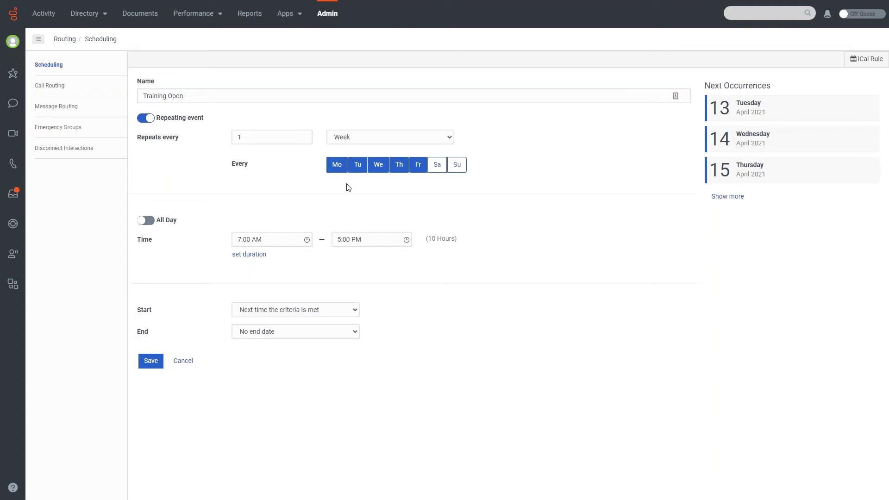
Set the schedule's time window to 8:00 AM – 5:00 PM.
{"action": "left_click", "coordinate": [146, 220]}
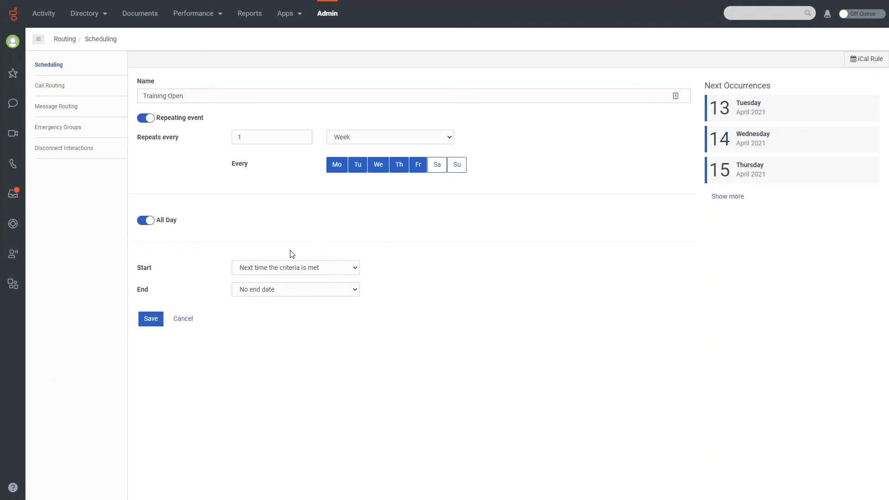
{"action": "left_click", "coordinate": [146, 221]}
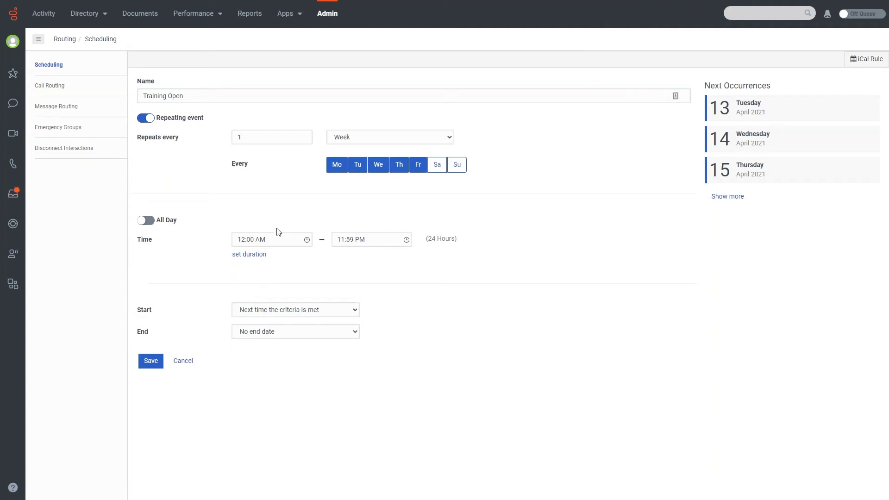
{"action": "left_click", "coordinate": [268, 245]}
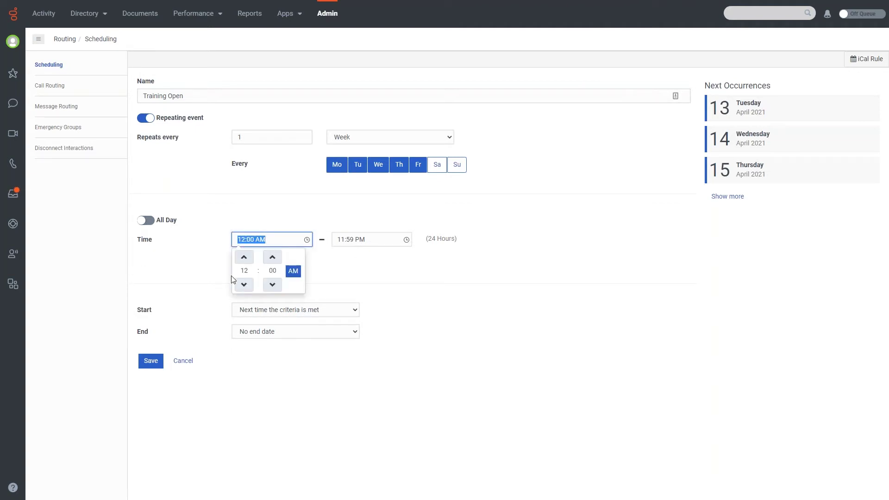
{"action": "left_click", "coordinate": [244, 285]}
{"action": "left_click", "coordinate": [244, 285]}
{"action": "left_click", "coordinate": [244, 285]}
{"action": "left_click", "coordinate": [245, 257]}
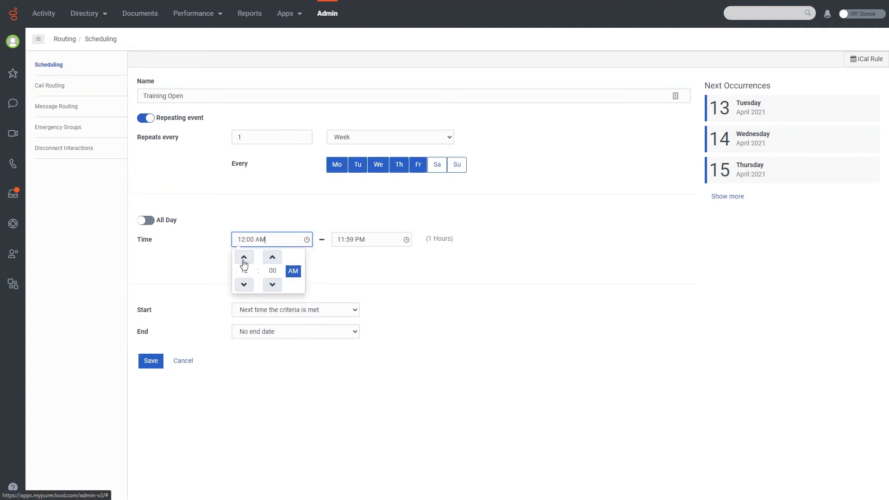
{"action": "left_click", "coordinate": [145, 220]}
{"action": "left_click", "coordinate": [145, 220]}
{"action": "left_click", "coordinate": [278, 240]}
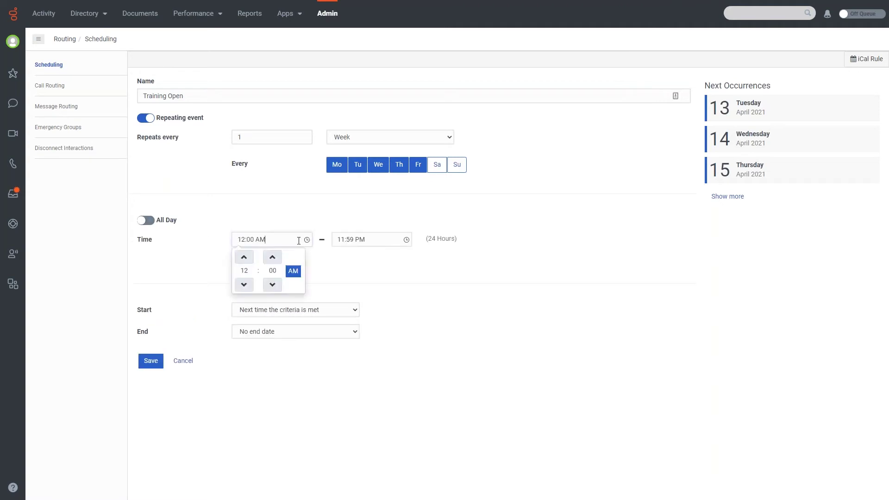
{"action": "left_click", "coordinate": [244, 257]}
{"action": "left_click", "coordinate": [244, 257]}
{"action": "left_click", "coordinate": [244, 257]}
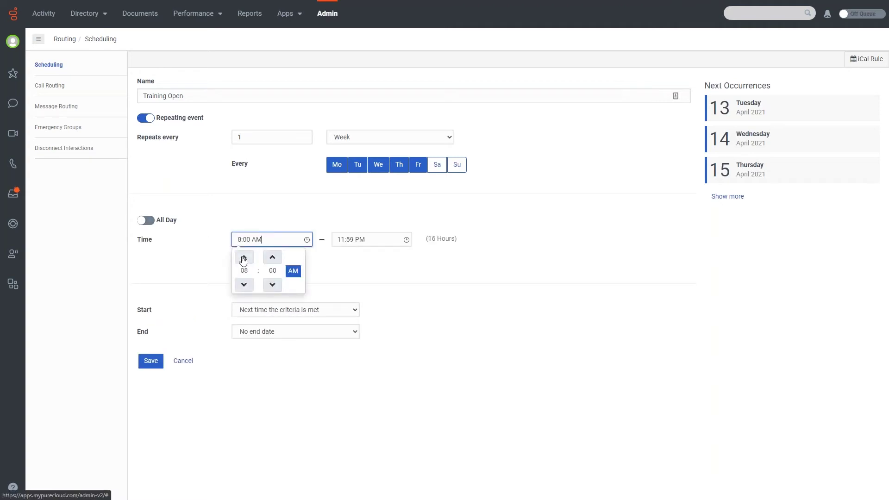
{"action": "left_click", "coordinate": [244, 257]}
{"action": "left_click", "coordinate": [368, 239]}
{"action": "left_click", "coordinate": [344, 257]}
{"action": "left_click", "coordinate": [344, 257]}
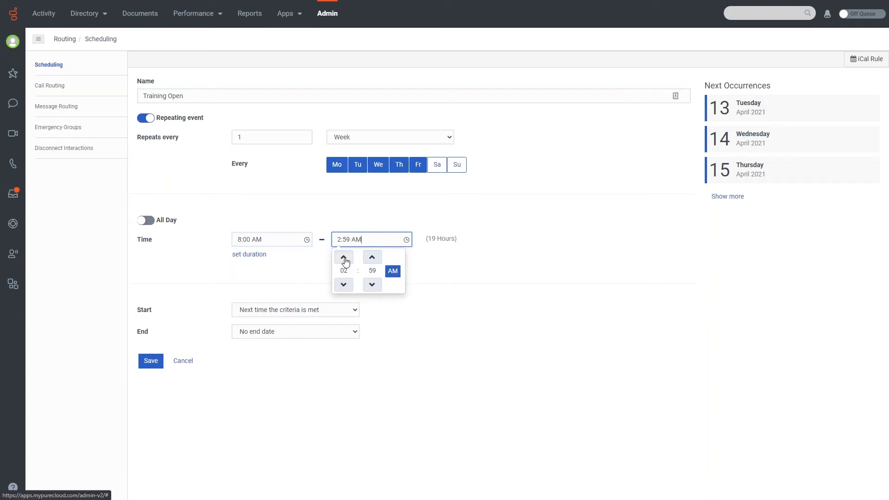
{"action": "left_click", "coordinate": [372, 257]}
{"action": "left_click", "coordinate": [392, 273]}
{"action": "left_click", "coordinate": [343, 284]}
{"action": "left_click", "coordinate": [534, 264]}
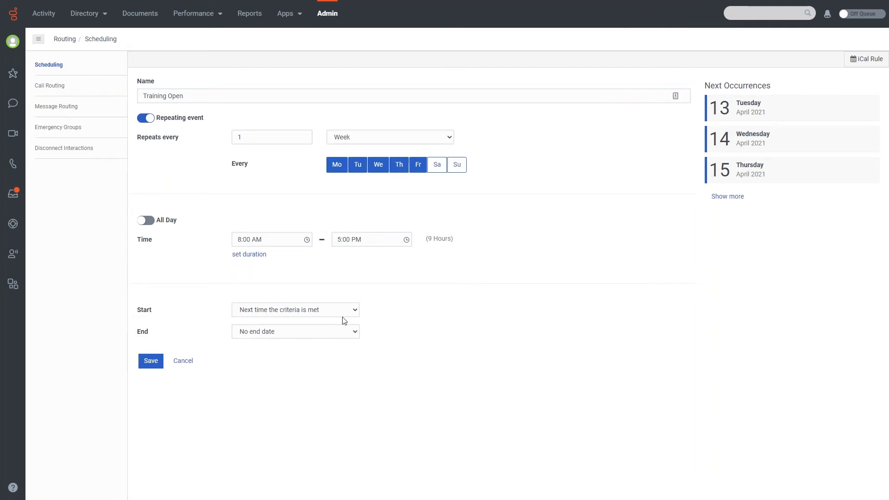
{"action": "left_click", "coordinate": [355, 308]}
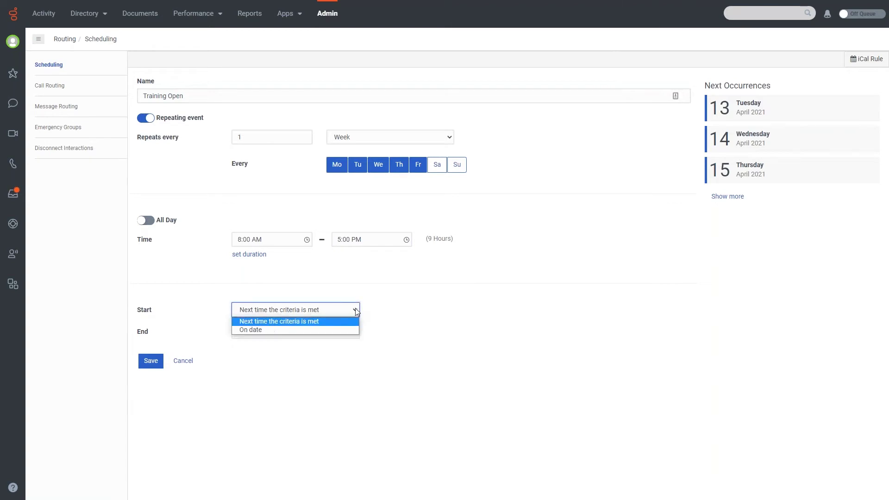
Make Training Open start on the specific date April 21, 2021.
{"action": "left_click", "coordinate": [479, 296]}
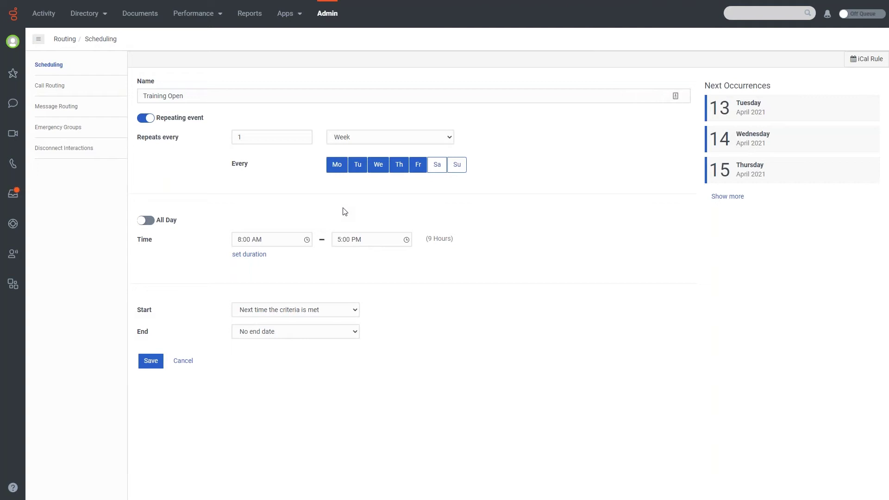
{"action": "left_click", "coordinate": [358, 312]}
{"action": "left_click", "coordinate": [247, 328]}
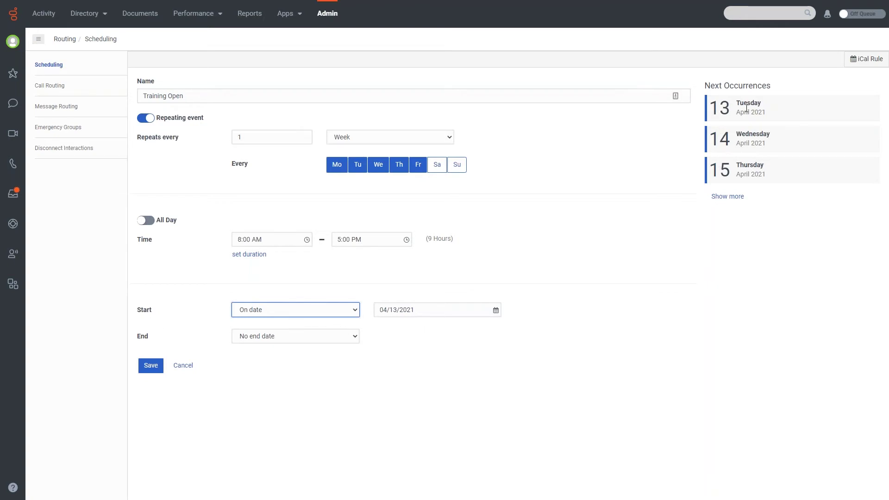
{"action": "left_click", "coordinate": [390, 310]}
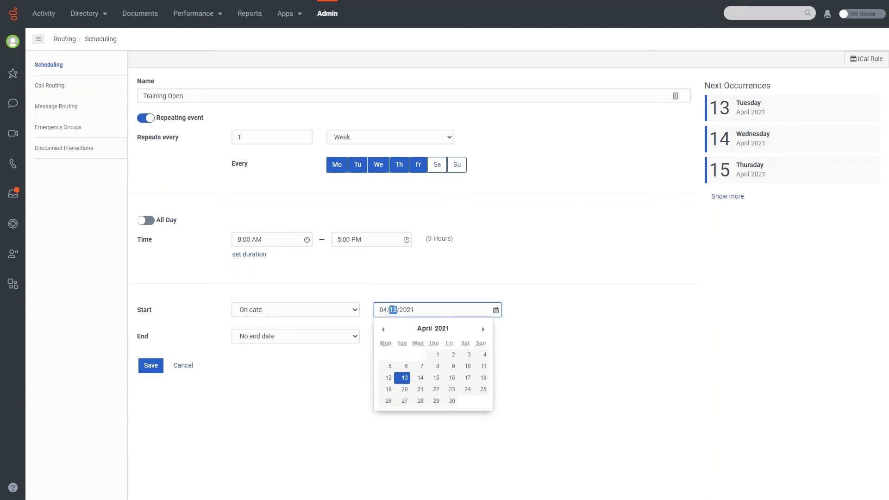
{"action": "left_click", "coordinate": [420, 389]}
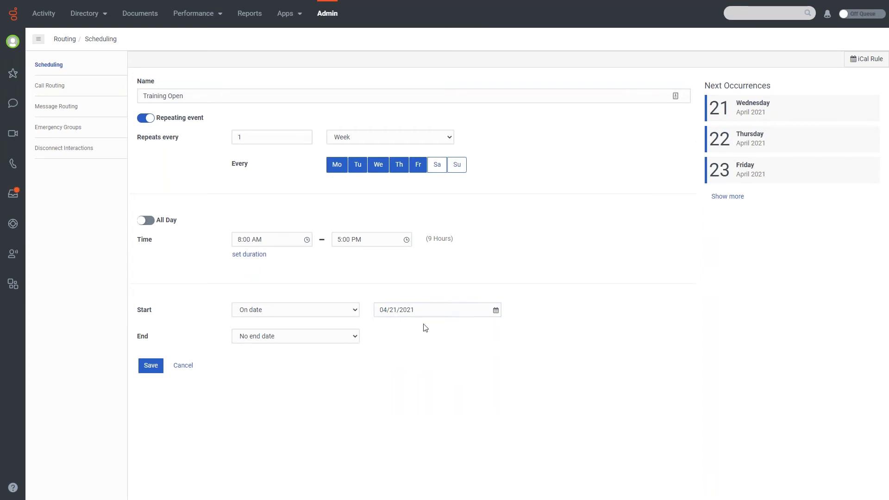
Keep Friday among the repeat days and save the Training Open schedule.
{"action": "triple_click", "coordinate": [738, 111]}
{"action": "left_click", "coordinate": [741, 143]}
{"action": "left_click", "coordinate": [418, 167]}
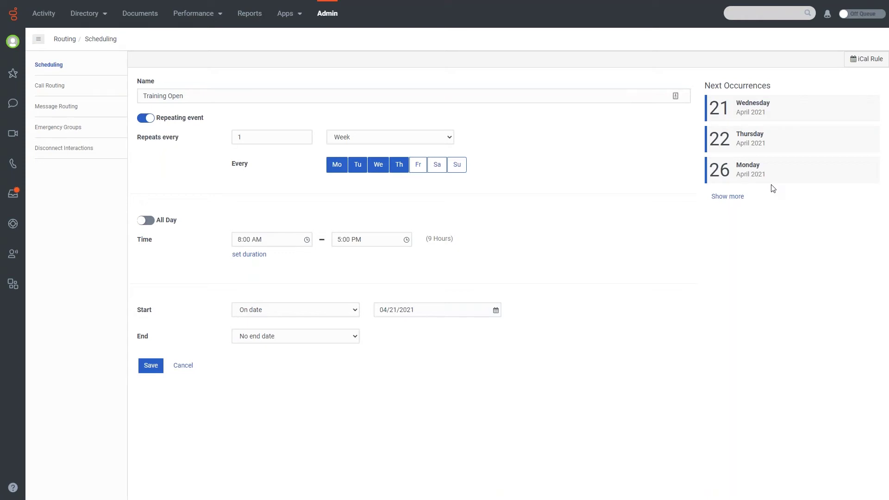
{"action": "left_click", "coordinate": [415, 166]}
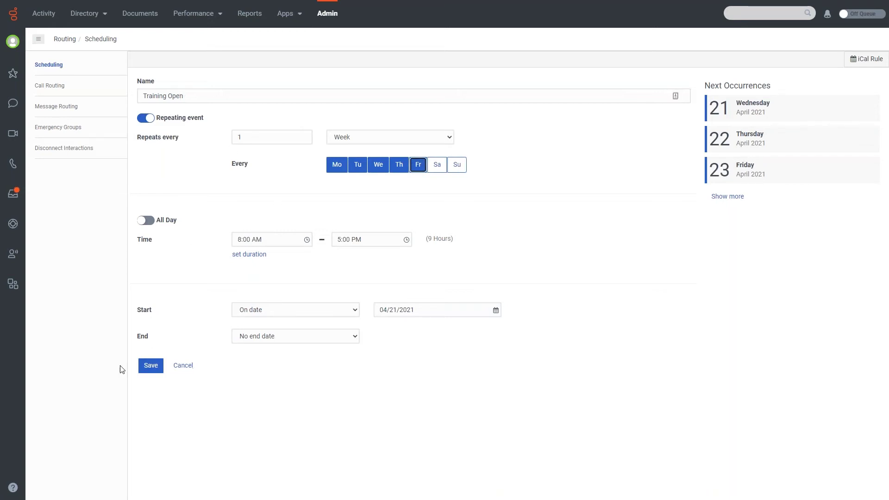
{"action": "left_click", "coordinate": [151, 369]}
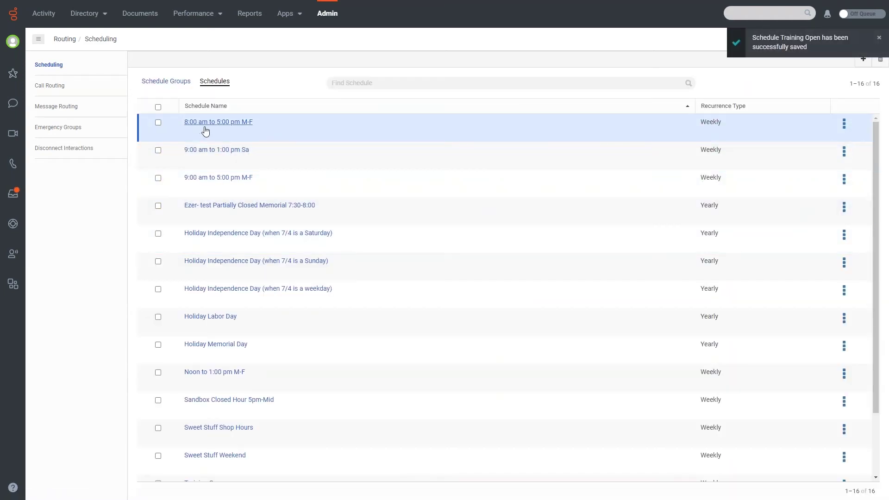
Create a repeating schedule 'Training Open - Saturday' that repeats weekly on Saturday only.
{"action": "left_click", "coordinate": [863, 59]}
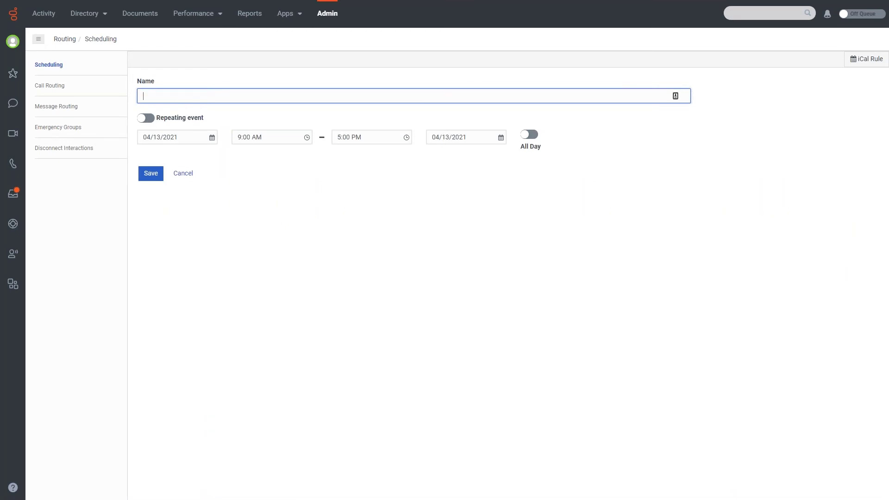
{"action": "type", "text": "Training Open - Saturday"}
{"action": "left_click", "coordinate": [148, 120]}
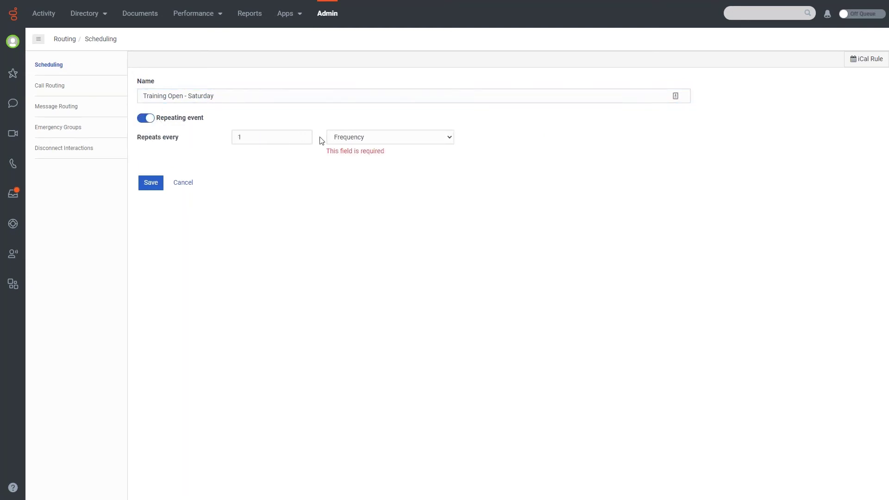
{"action": "left_click", "coordinate": [383, 140]}
{"action": "left_click", "coordinate": [359, 178]}
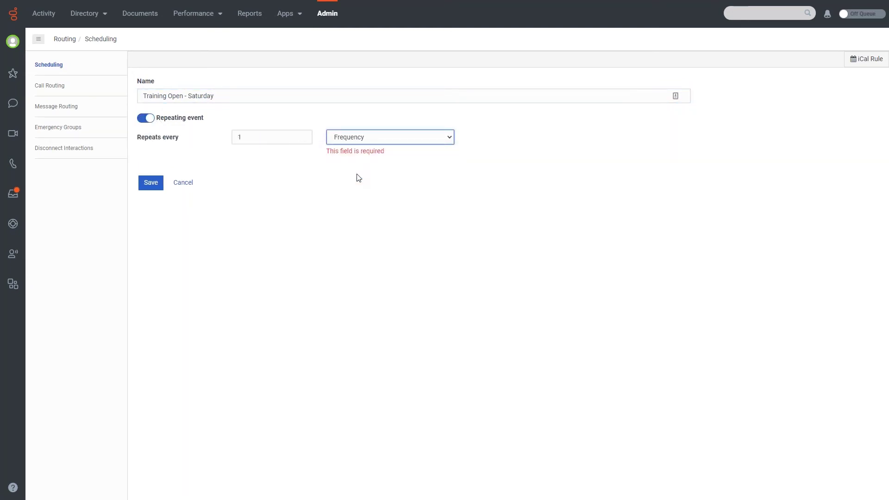
{"action": "left_click", "coordinate": [437, 165]}
{"action": "left_click", "coordinate": [337, 165]}
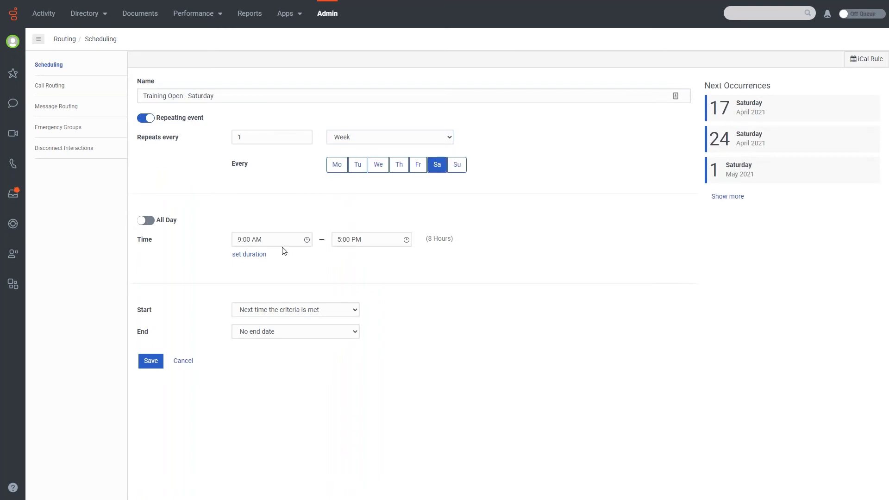
Set its end time to 12:00 PM and save the schedule.
{"action": "left_click", "coordinate": [338, 237]}
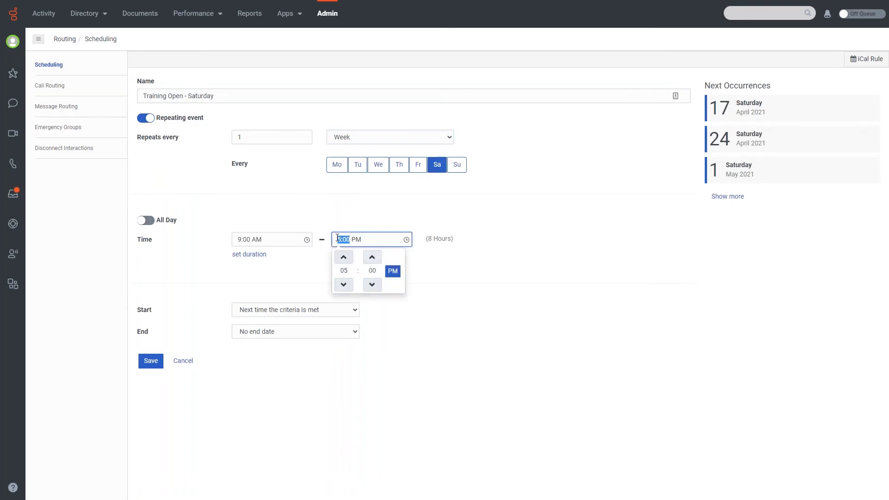
{"action": "type", "text": "12:00"}
{"action": "left_click", "coordinate": [611, 286]}
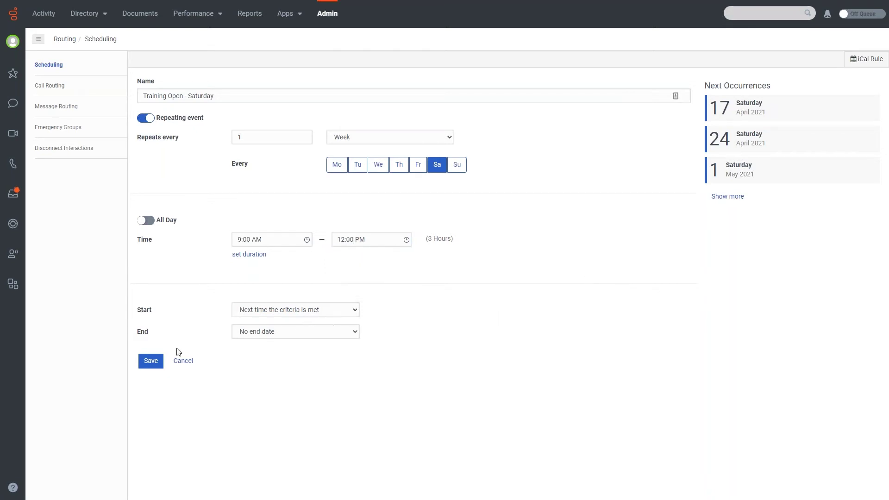
{"action": "left_click", "coordinate": [151, 362]}
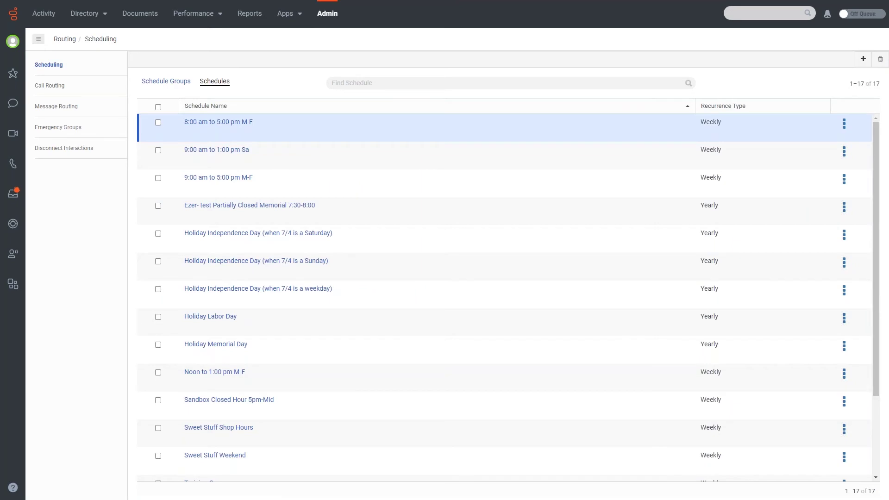
Switch to the Schedule Groups tab to view the five existing groups.
{"action": "left_click", "coordinate": [155, 86]}
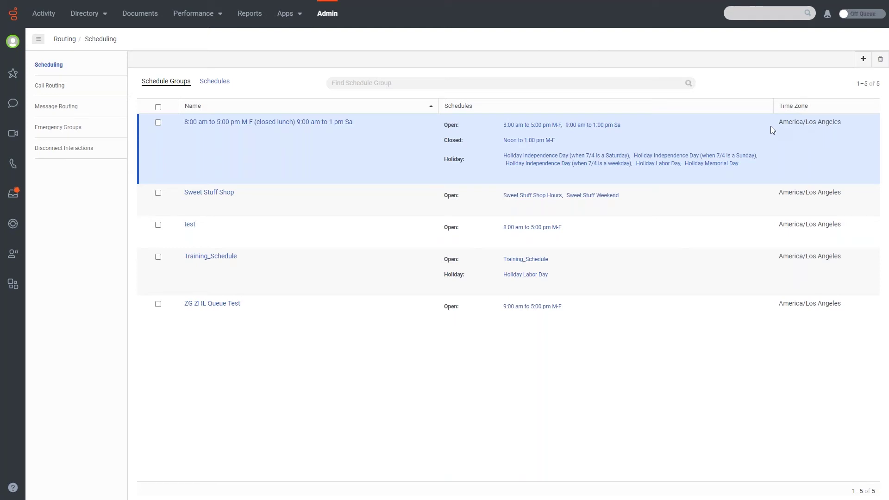
Create a schedule group named 'Training Group' using the America/Los Angeles time zone.
{"action": "left_click", "coordinate": [862, 59]}
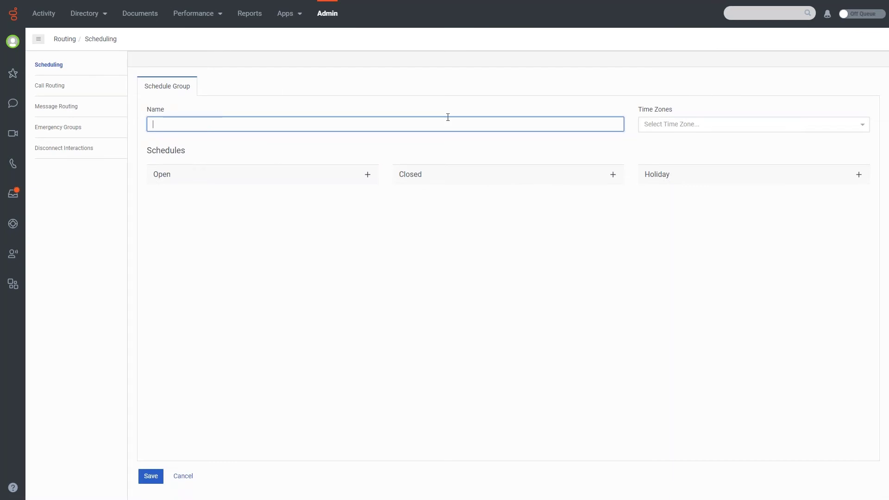
{"action": "type", "text": "Training Group"}
{"action": "left_click", "coordinate": [618, 184]}
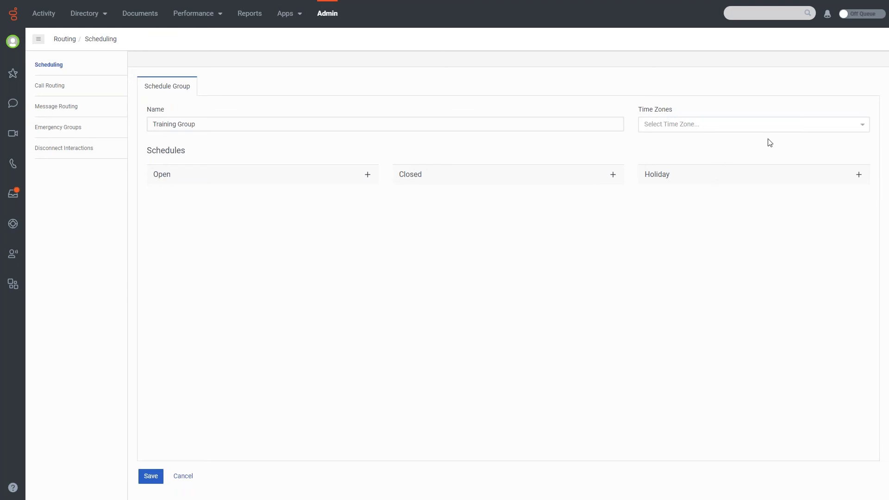
{"action": "left_click", "coordinate": [859, 126]}
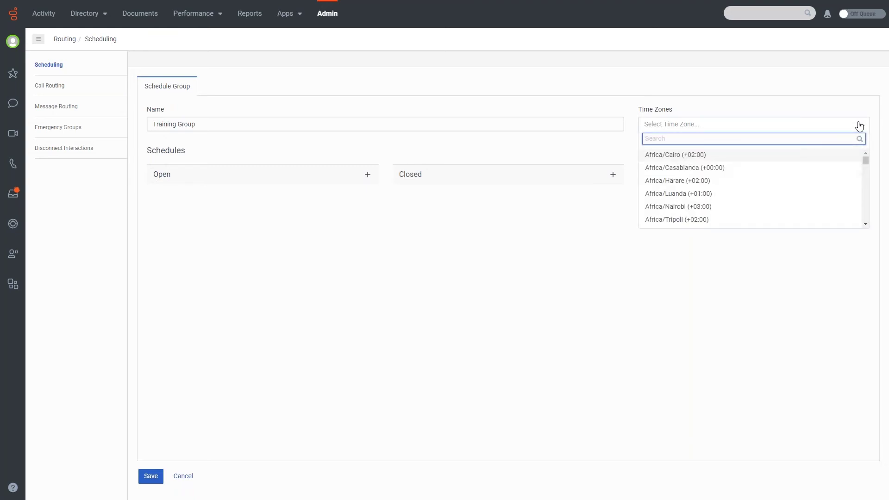
{"action": "type", "text": "los angeles"}
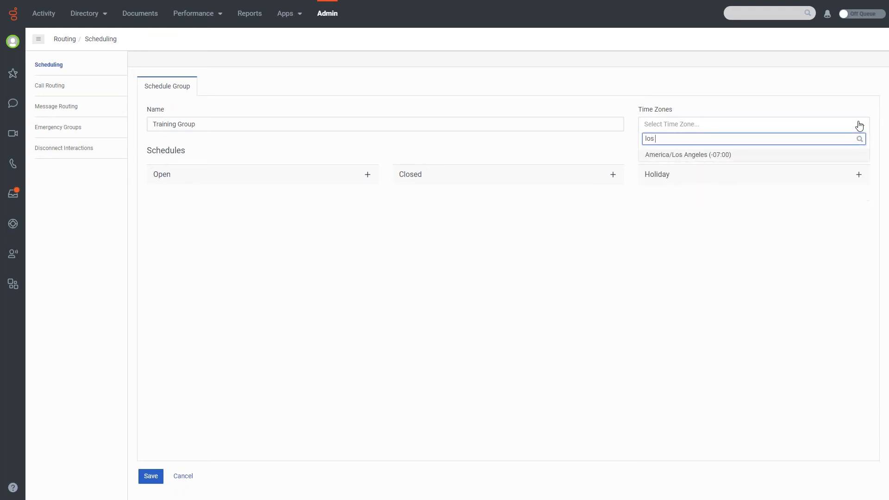
{"action": "left_click", "coordinate": [742, 157]}
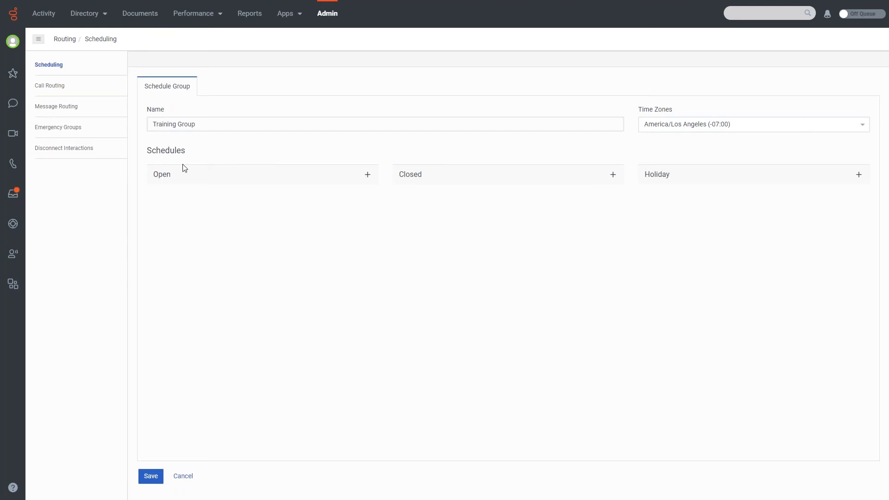
Add Training Open and Training Open - Saturday as the group's Open schedules.
{"action": "left_click", "coordinate": [367, 175]}
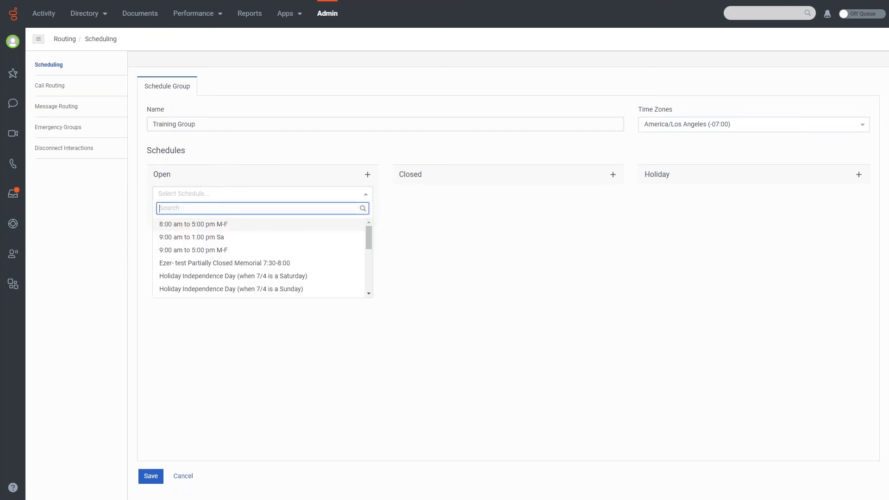
{"action": "type", "text": "trainin"}
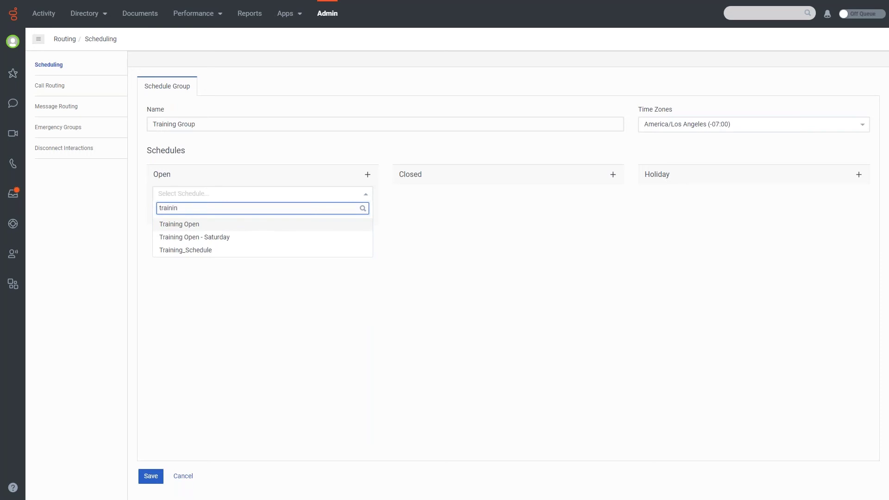
{"action": "left_click", "coordinate": [225, 226]}
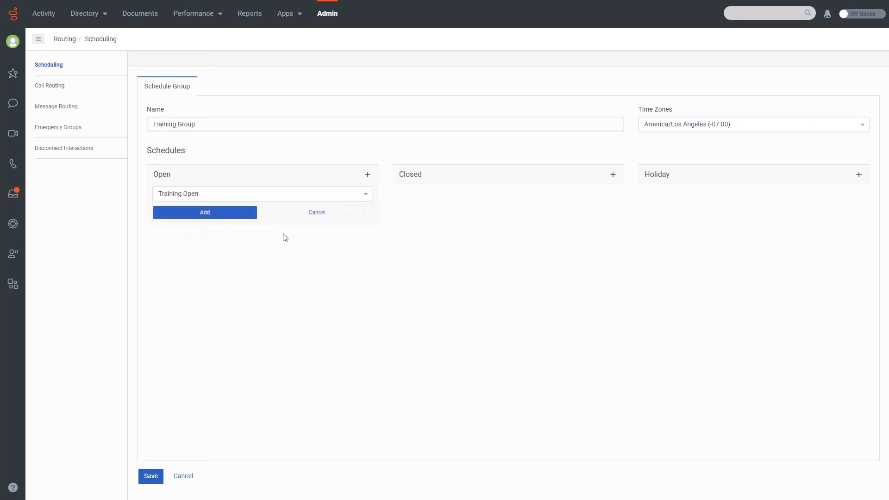
{"action": "left_click", "coordinate": [230, 219]}
{"action": "left_click", "coordinate": [366, 174]}
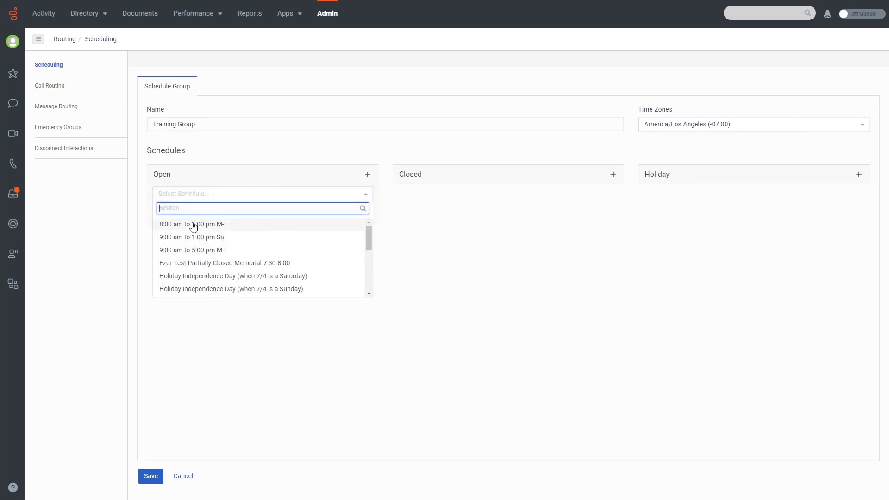
{"action": "type", "text": "trai"}
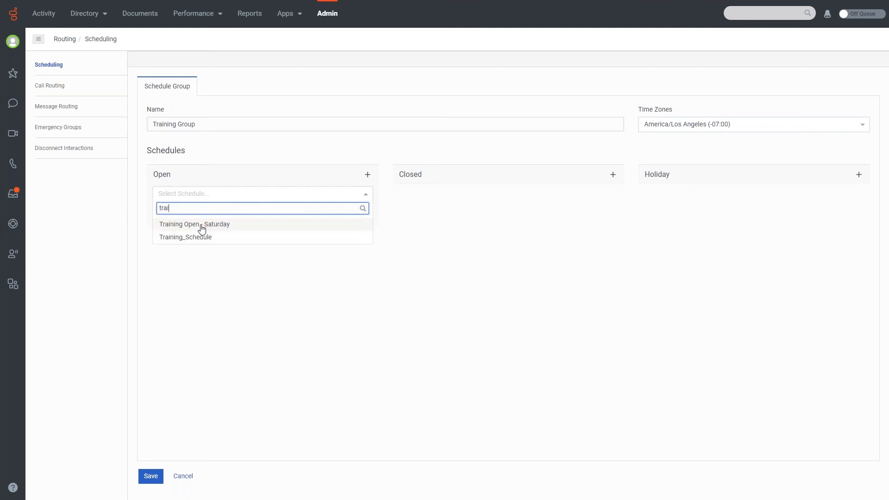
{"action": "type", "text": "ning"}
{"action": "left_click", "coordinate": [218, 226]}
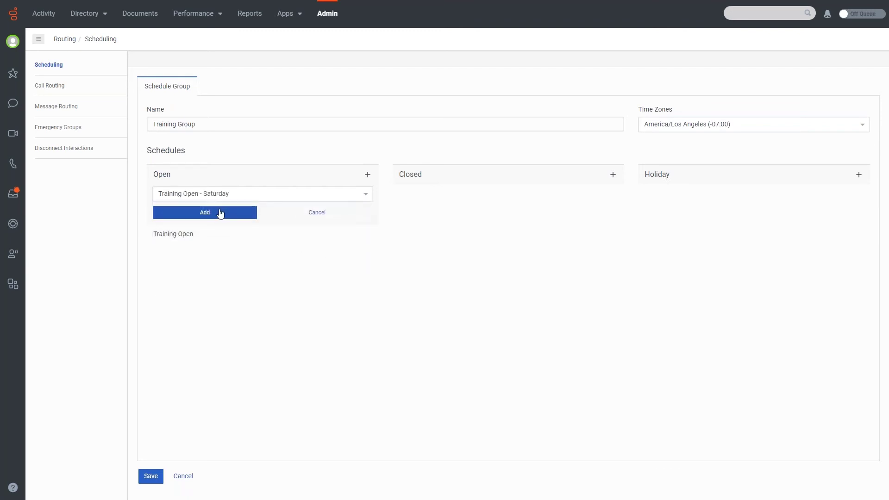
{"action": "left_click", "coordinate": [221, 213]}
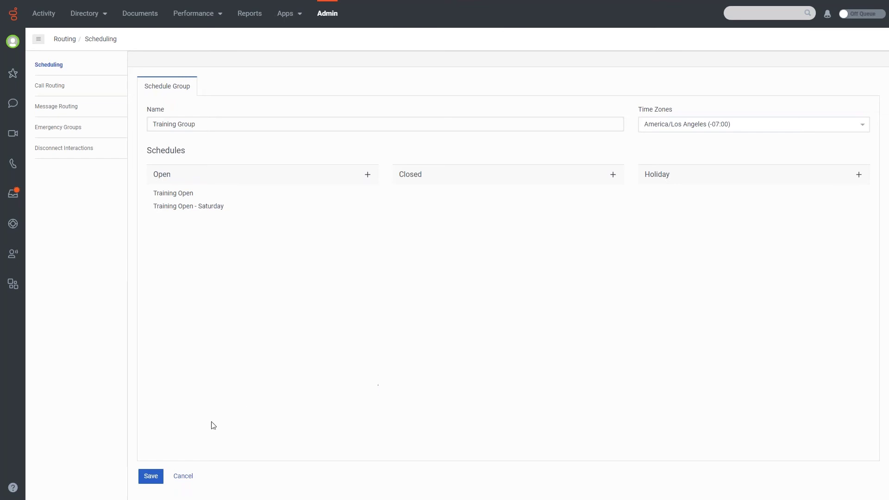
Save Training Group, review its Training Open schedule, then move on to the call routes list.
{"action": "left_click", "coordinate": [145, 477]}
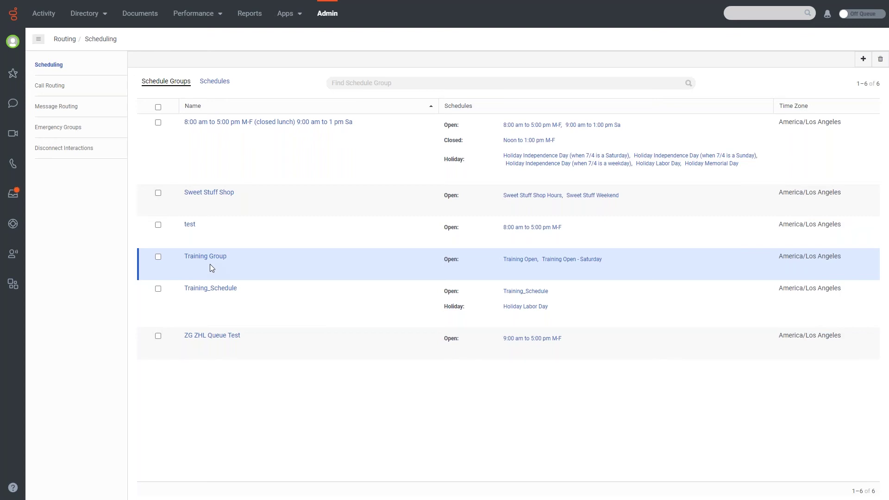
{"action": "left_click", "coordinate": [521, 259]}
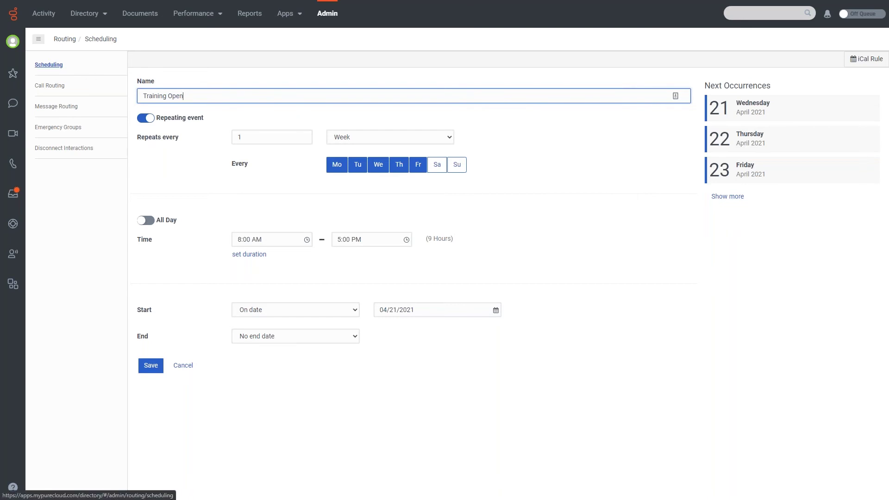
{"action": "left_click", "coordinate": [48, 65]}
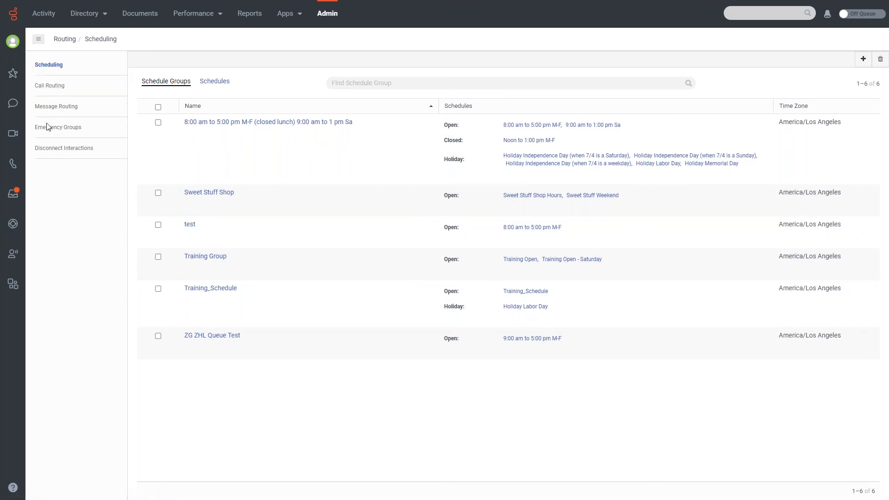
{"action": "left_click", "coordinate": [47, 88]}
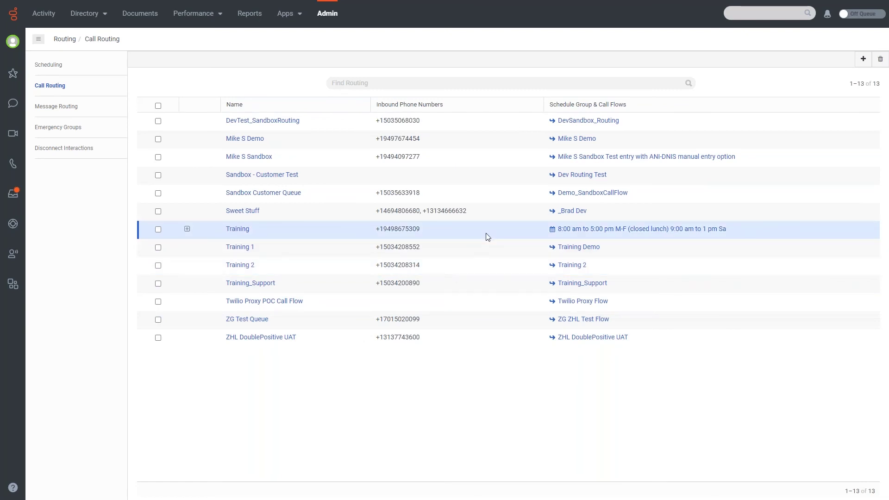
Open the Training call route, switch off schedule-based routing, and inspect its name and phone address.
{"action": "left_click", "coordinate": [249, 236]}
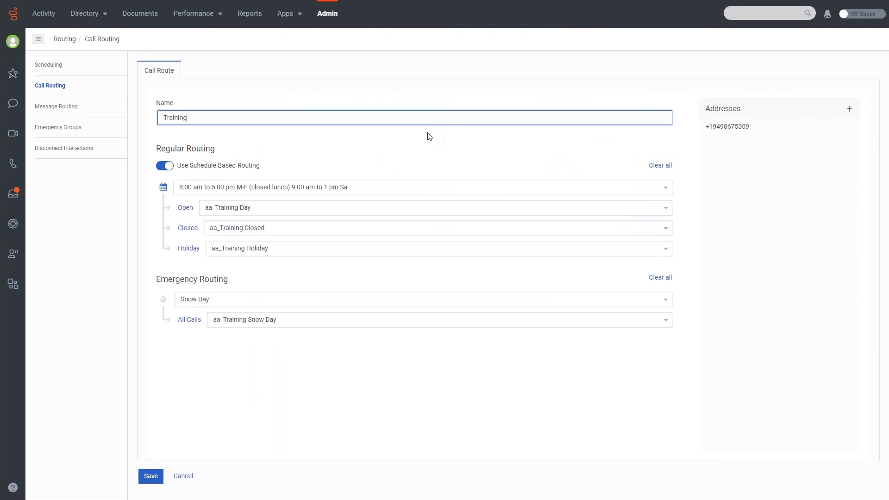
{"action": "left_click", "coordinate": [165, 166]}
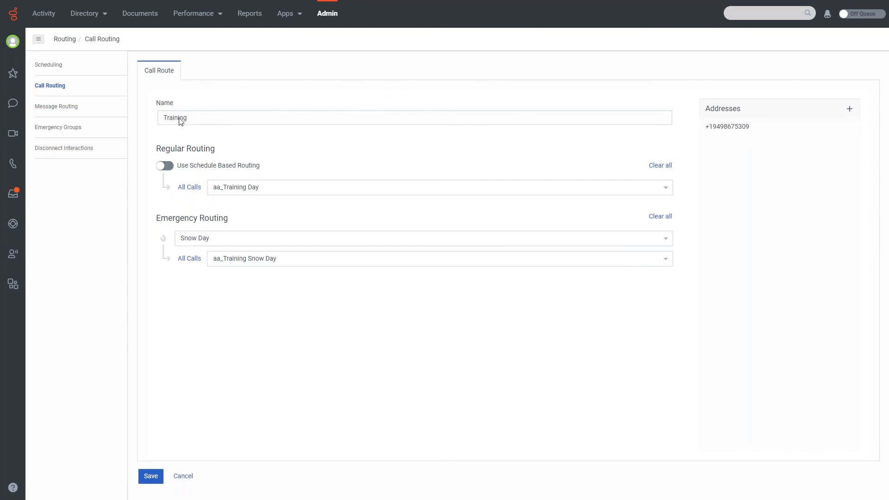
{"action": "double_click", "coordinate": [212, 118]}
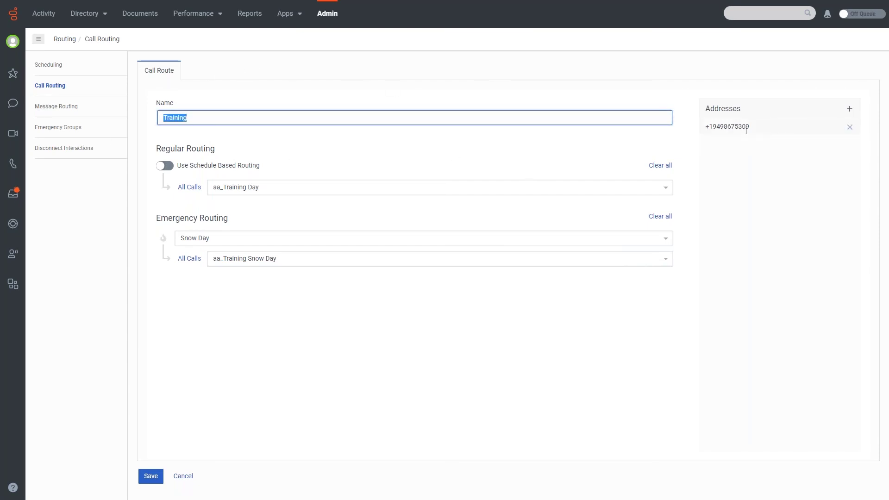
{"action": "left_click_drag", "start_coordinate": [769, 127], "coordinate": [704, 127]}
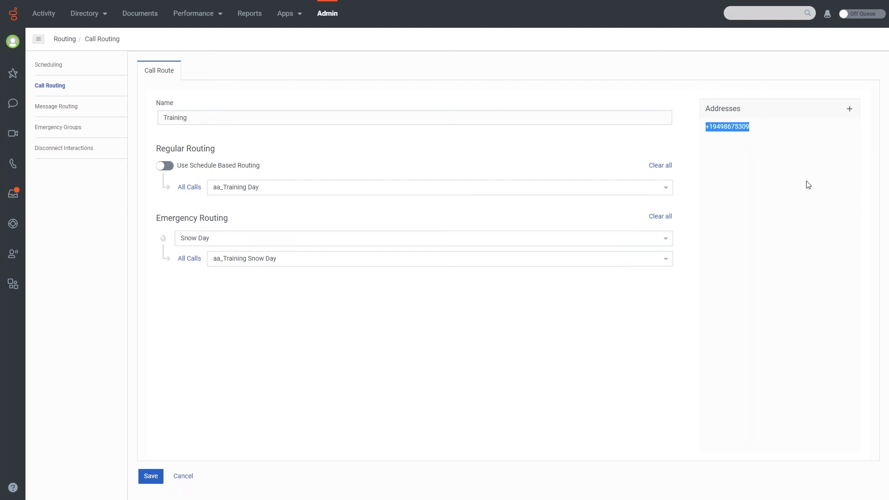
{"action": "left_click", "coordinate": [737, 174]}
Re-enable schedule-based routing and assign Training Group as the route's schedule group.
{"action": "left_click", "coordinate": [172, 168]}
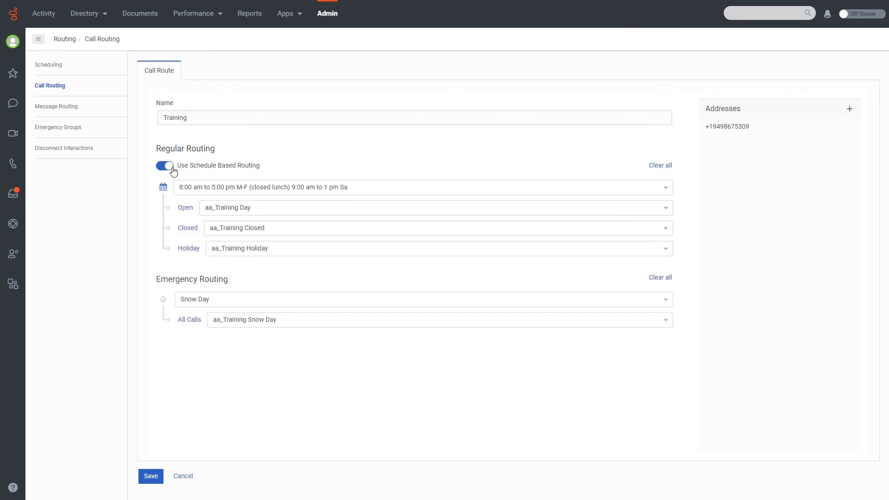
{"action": "left_click", "coordinate": [670, 193]}
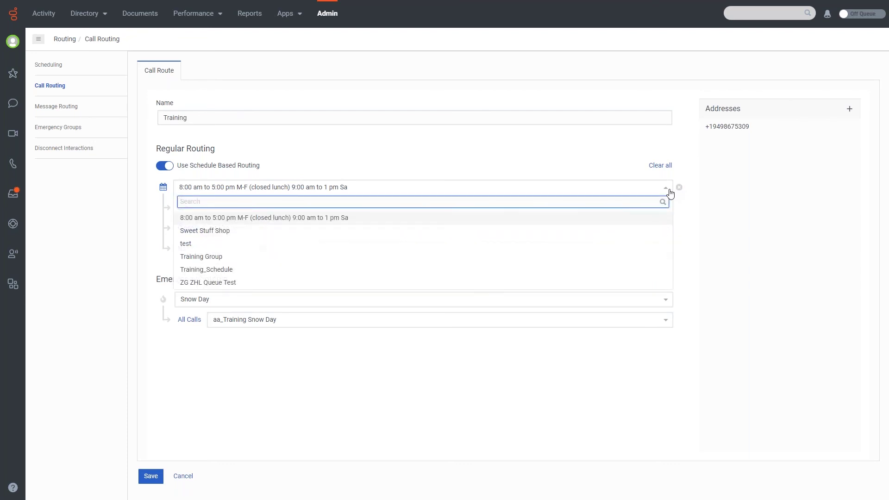
{"action": "left_click", "coordinate": [240, 257]}
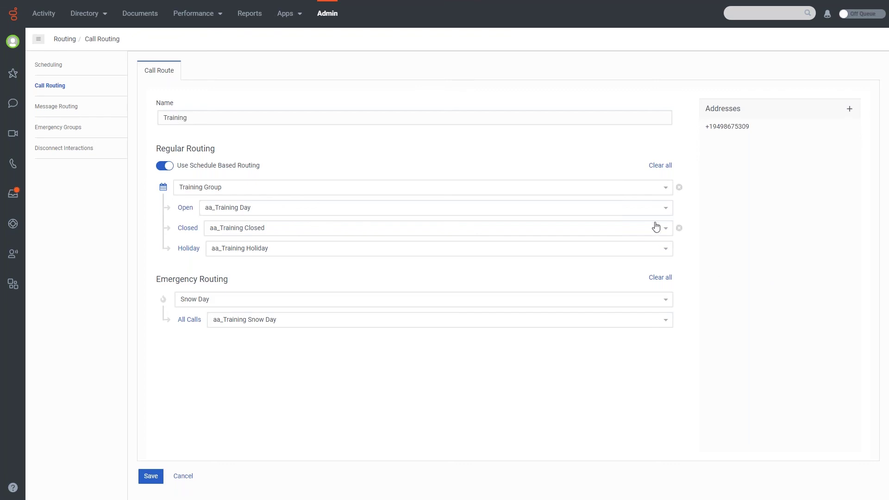
Confirm open hours route to aa_Training Day and closed hours to aa_Training Closed.
{"action": "left_click", "coordinate": [666, 209]}
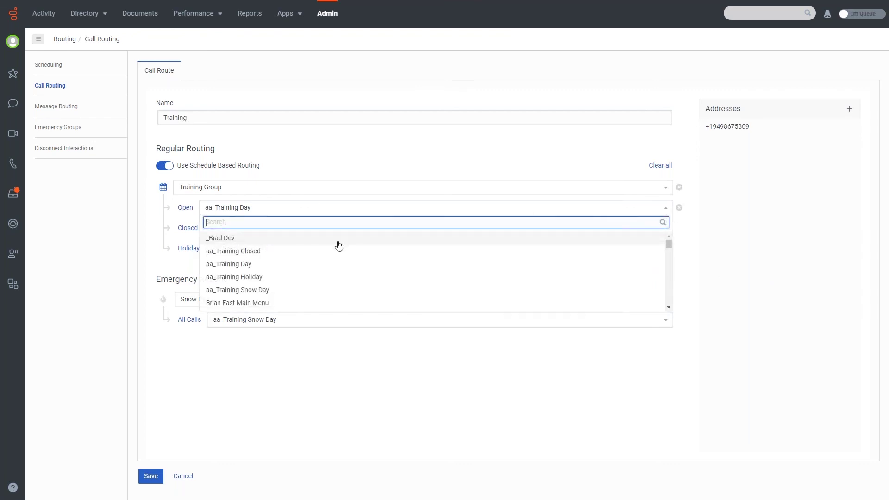
{"action": "left_click", "coordinate": [259, 265]}
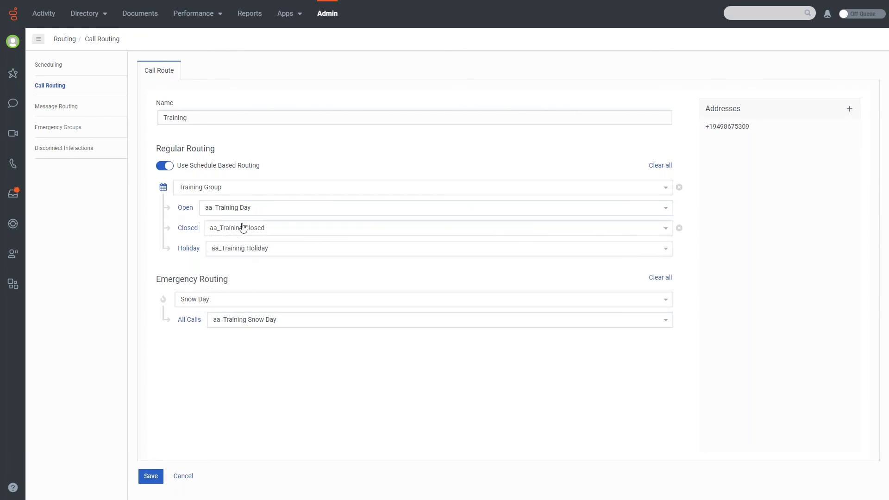
{"action": "left_click", "coordinate": [302, 233]}
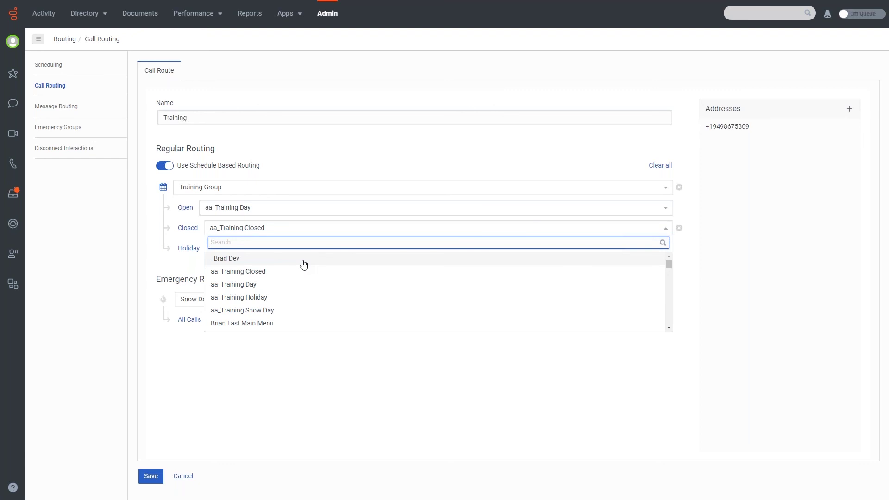
{"action": "left_click", "coordinate": [764, 260]}
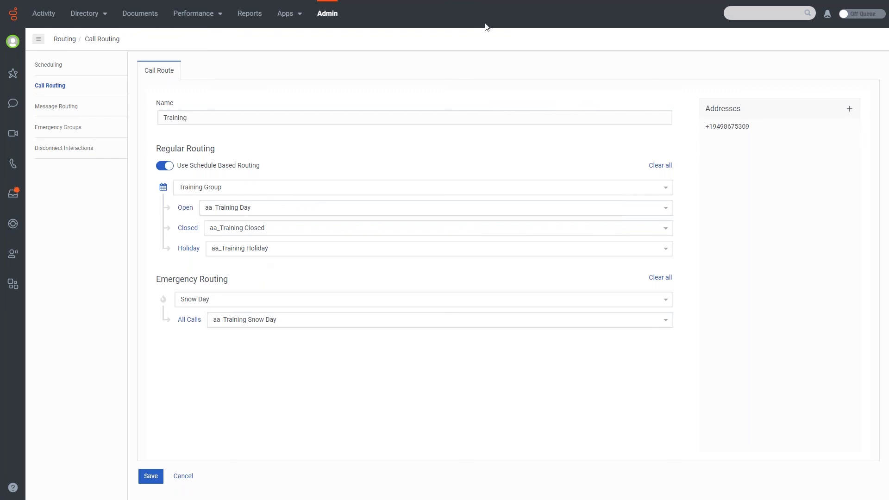
Exit the browser's full-screen mode with F11 to show tabs and the address bar.
{"action": "key", "text": "F11"}
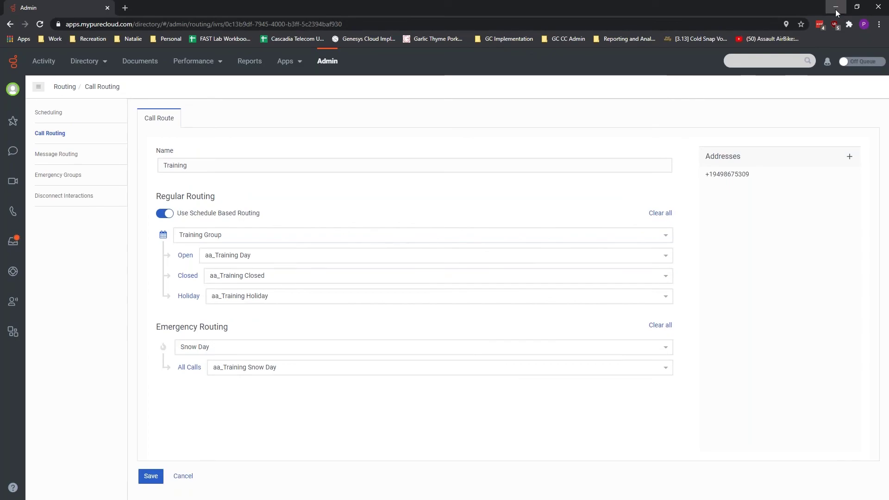